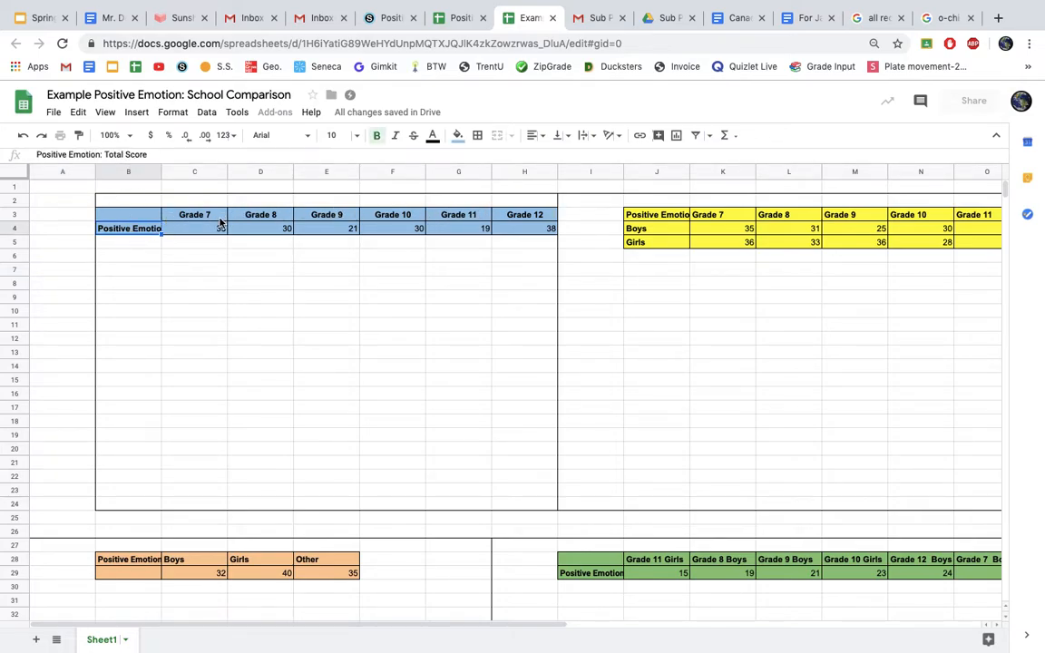
Step: Examine the positive emotion total scores for each grade in the blue table
key(Right)
key(Right)
key(Right)
key(Right)
key(Right)
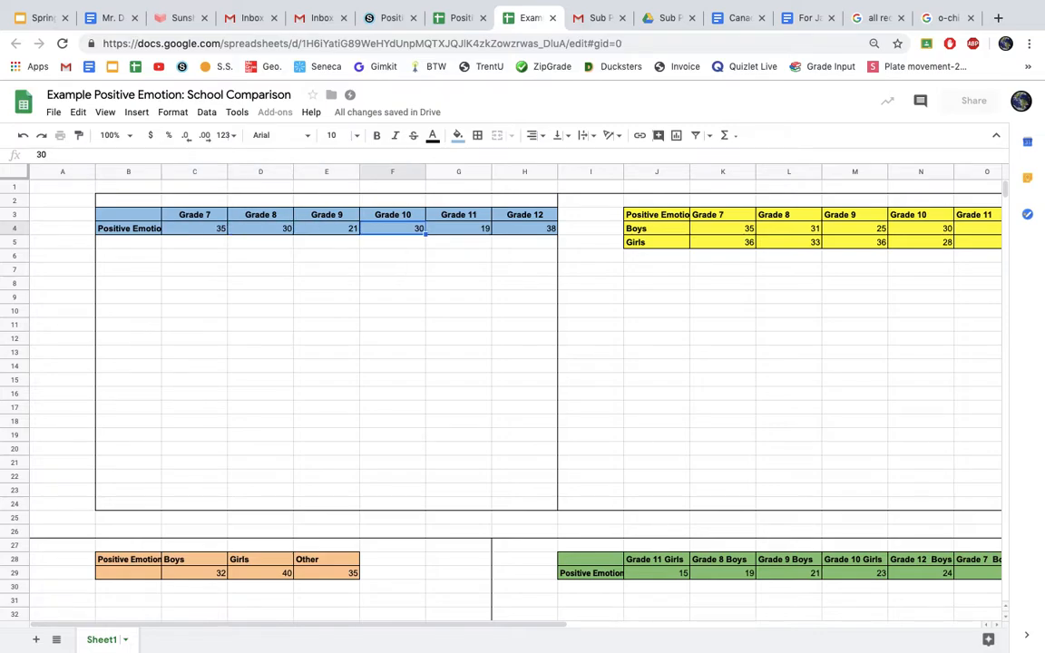
key(Left)
key(Left)
key(Left)
key(Left)
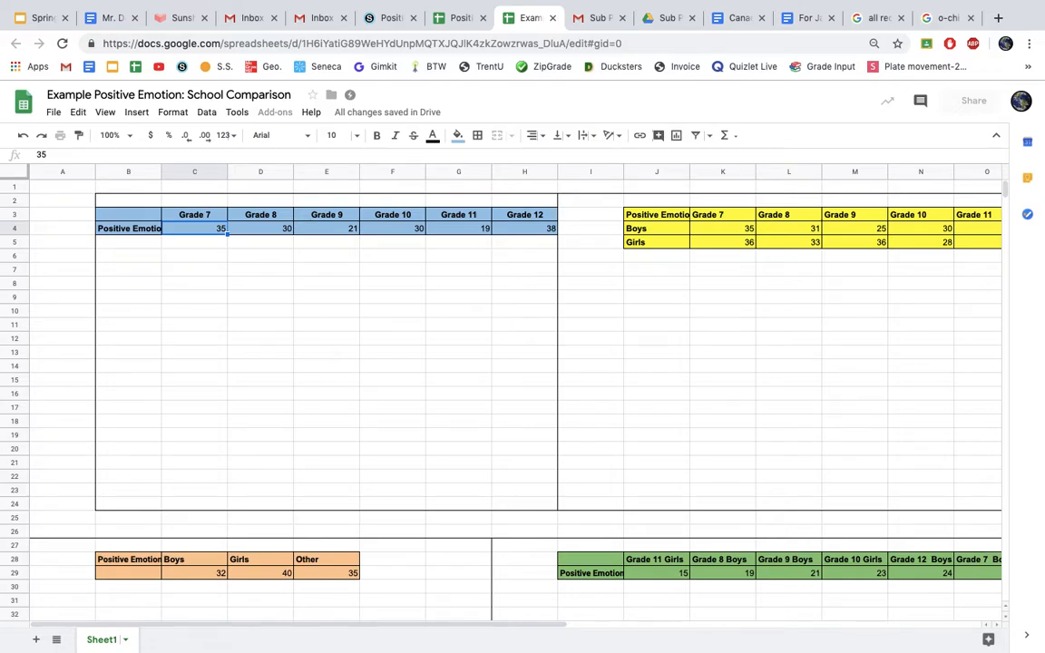
Step: Insert a column chart from the blue grade table, using the range B3:H4
click(136, 216)
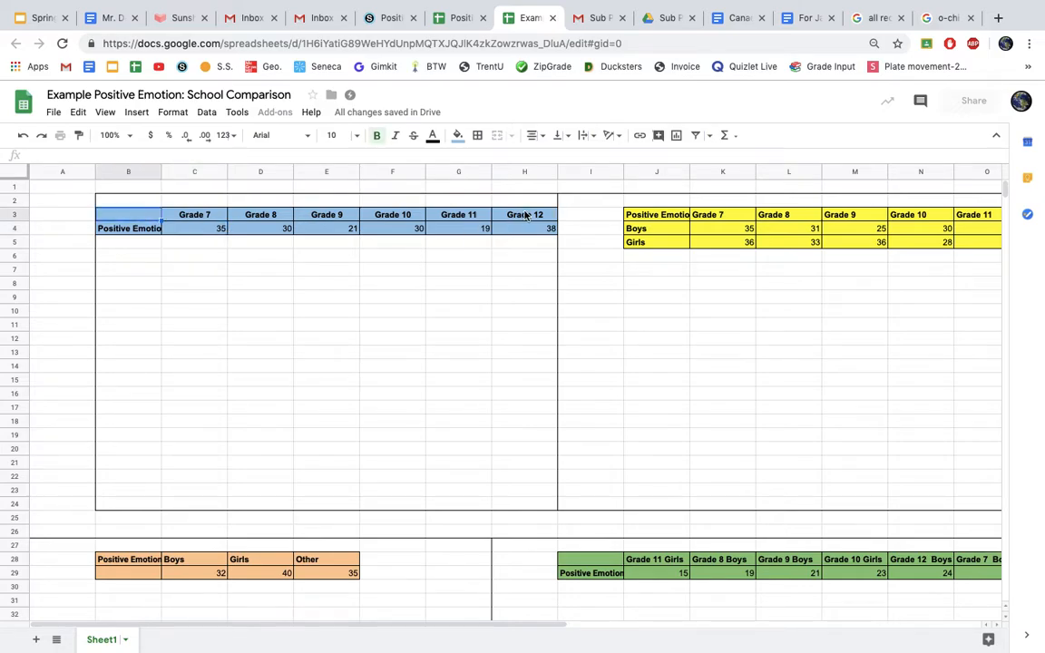
drag(523, 230, 497, 226)
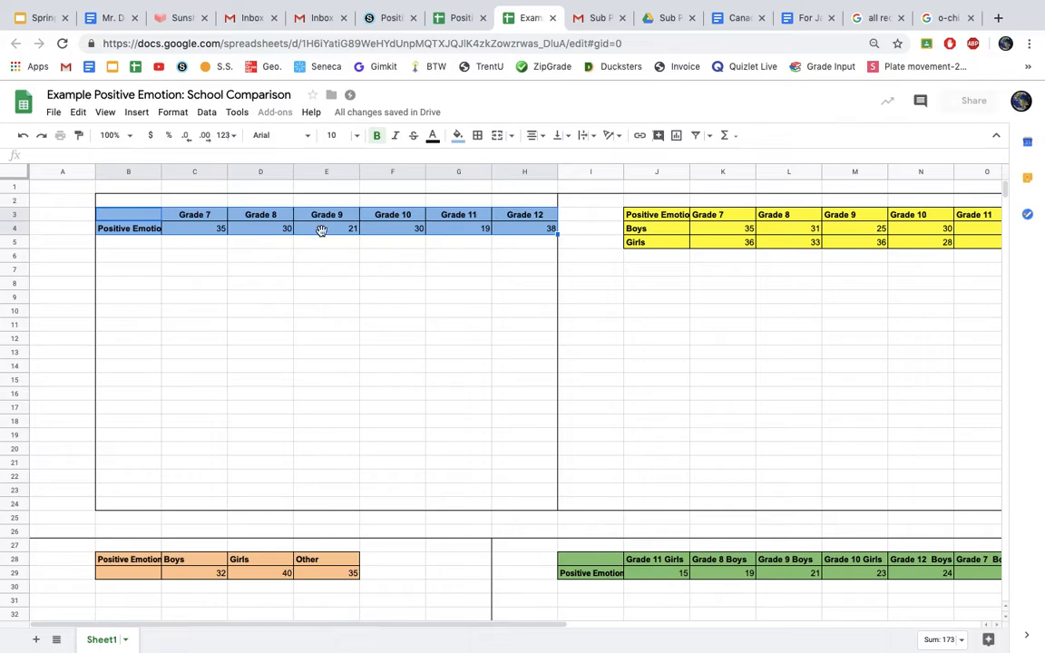
click(135, 113)
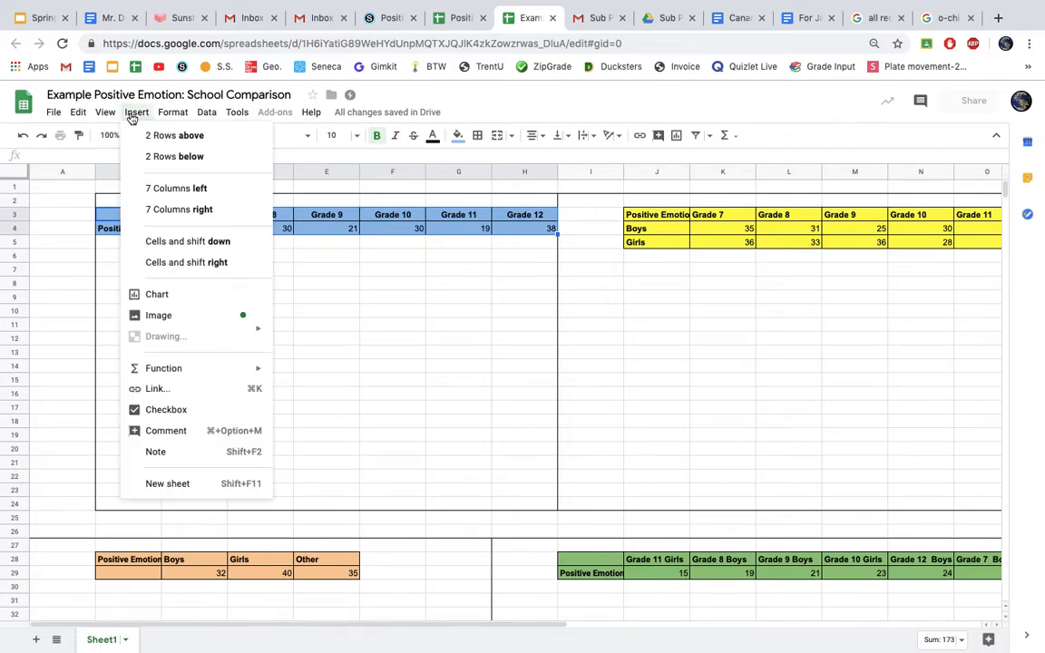
click(210, 299)
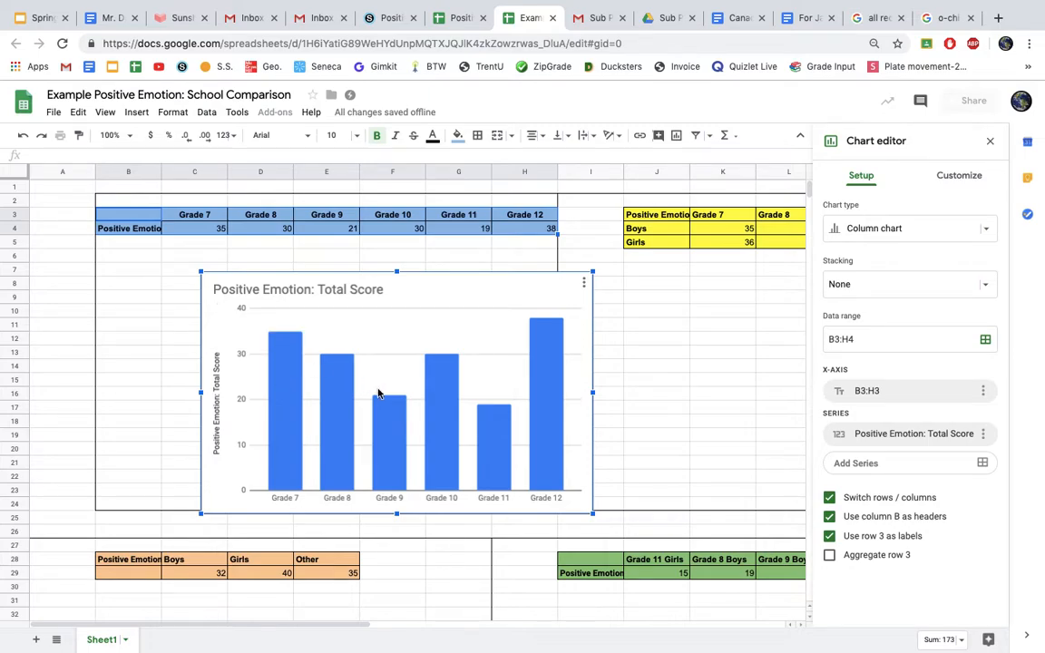
mouse_move(543, 340)
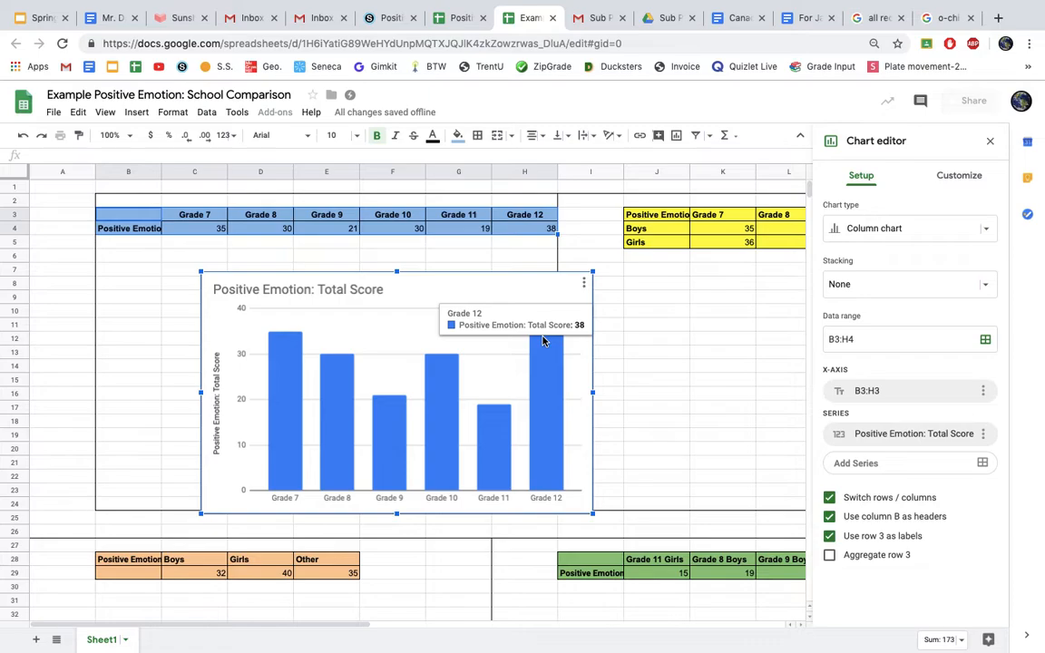
mouse_move(285, 411)
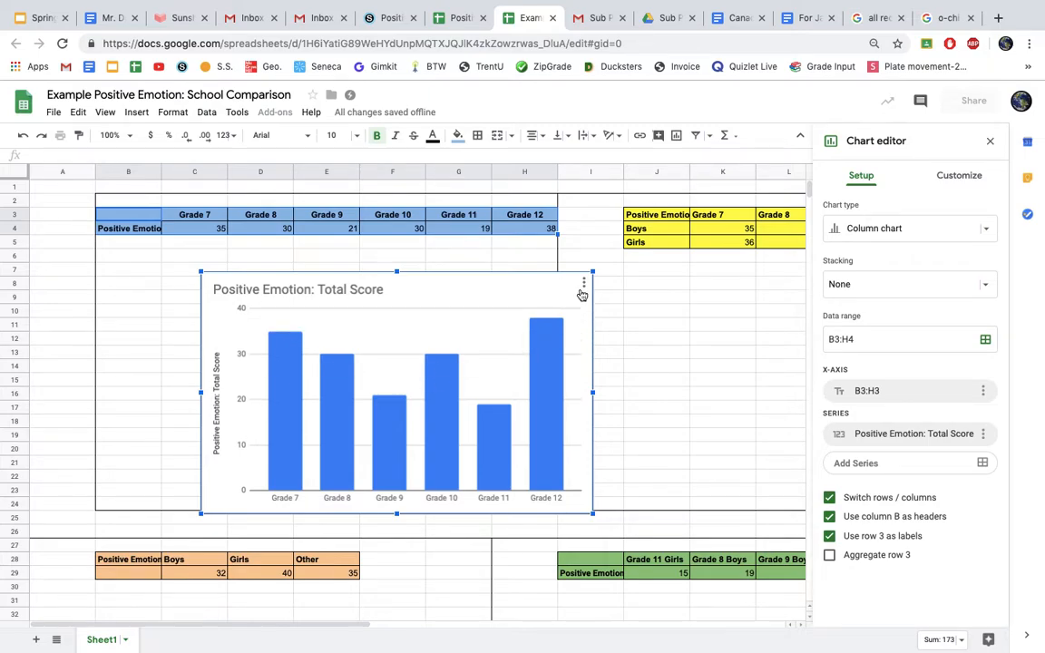
Step: Change the Positive Emotion: Total Score chart to a line chart and move it directly beneath the blue table
click(985, 238)
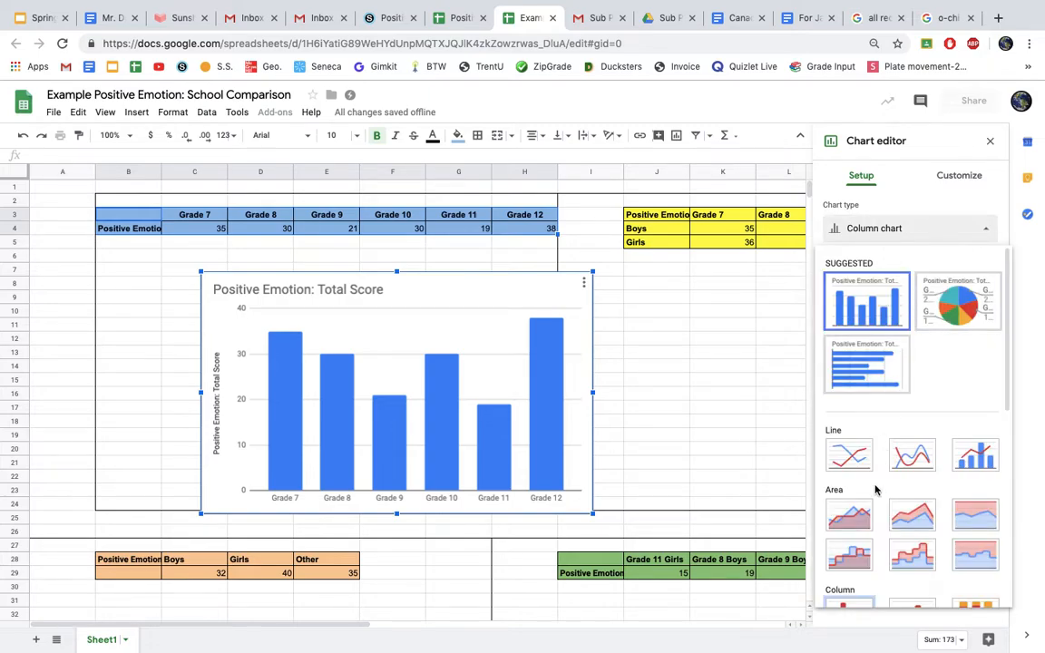
click(850, 463)
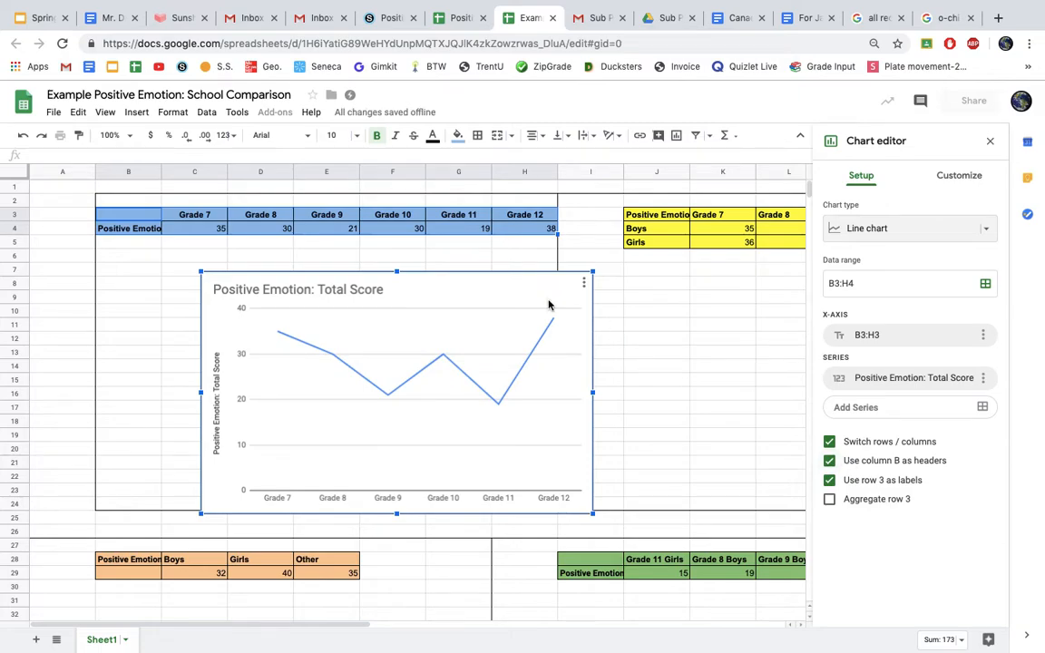
drag(496, 281, 433, 256)
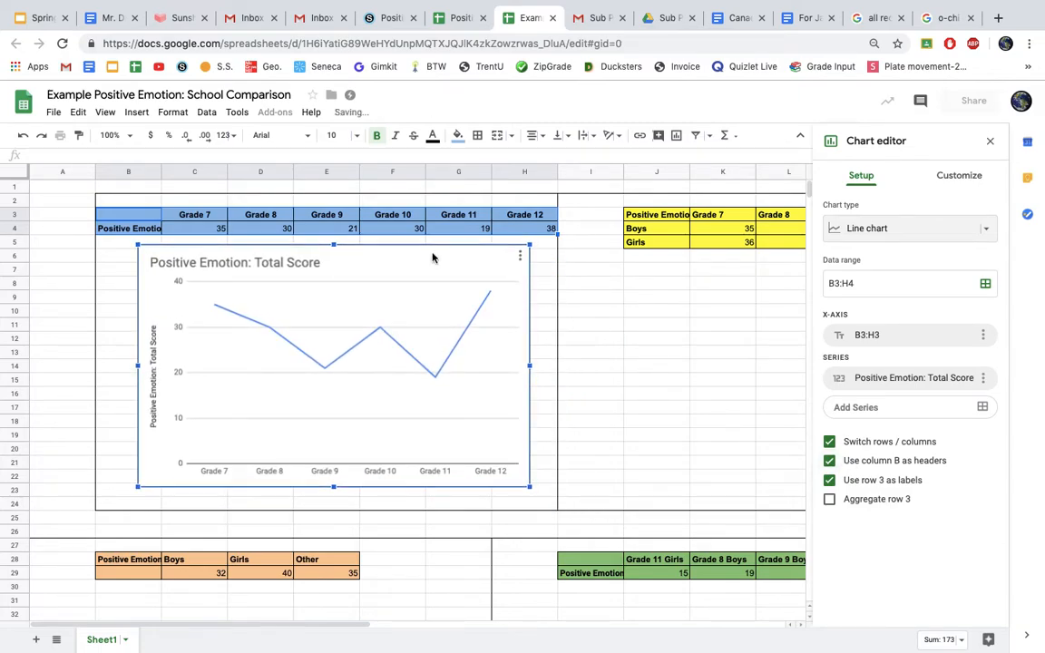
Step: Review the Grade 7 to Grade 11 scores in the blue table against the line chart
click(194, 234)
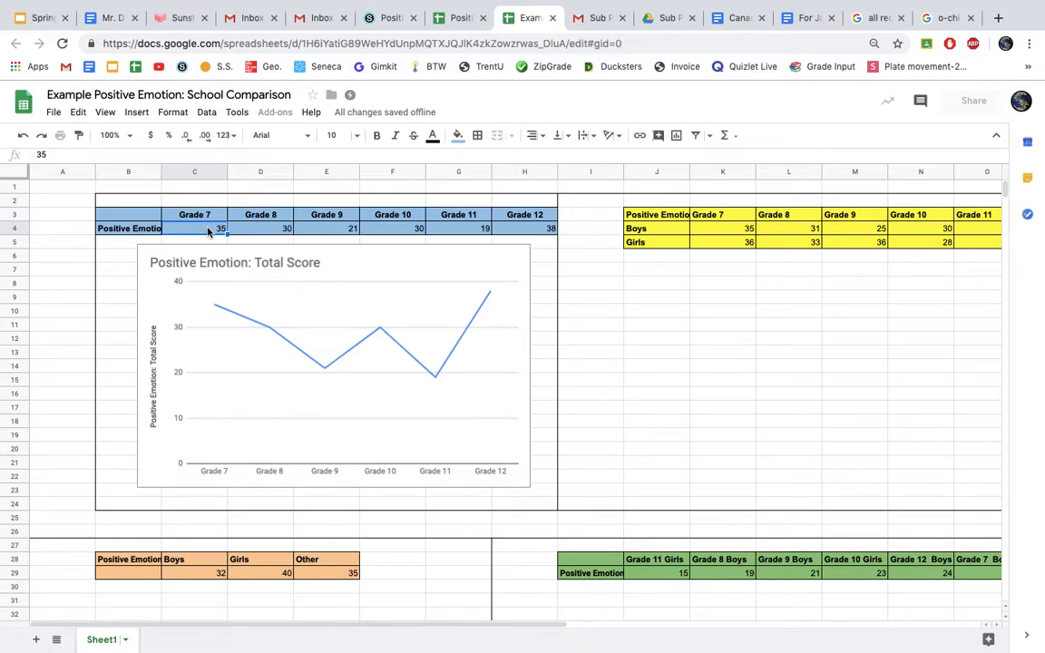
key(Right)
key(Right)
key(Right)
key(Right)
key(Right)
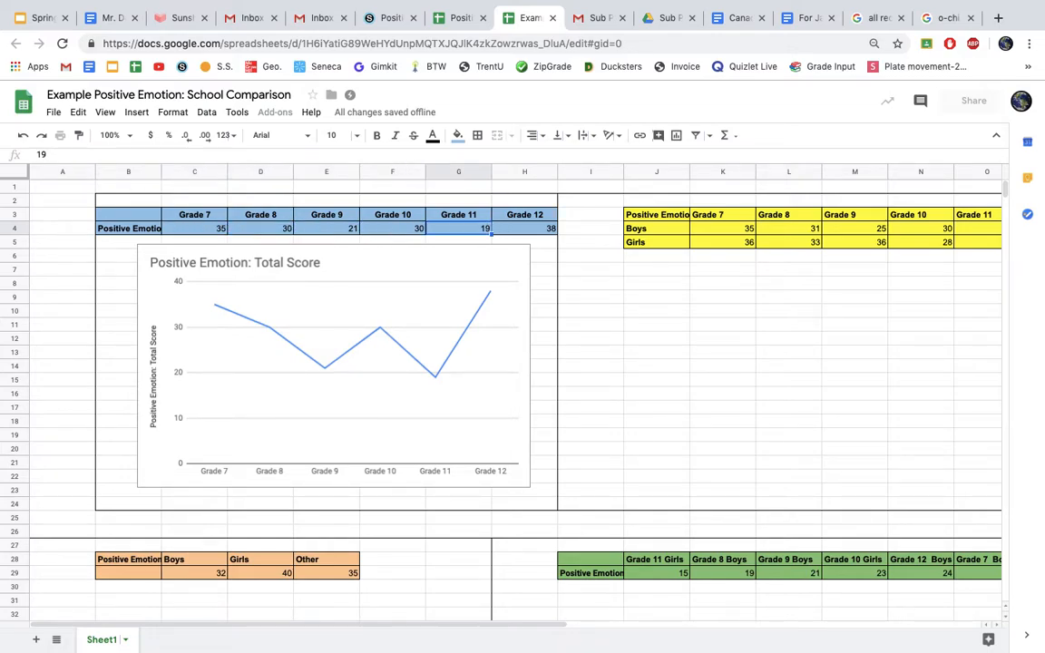
key(Left)
key(Left)
key(Left)
key(Left)
key(Left)
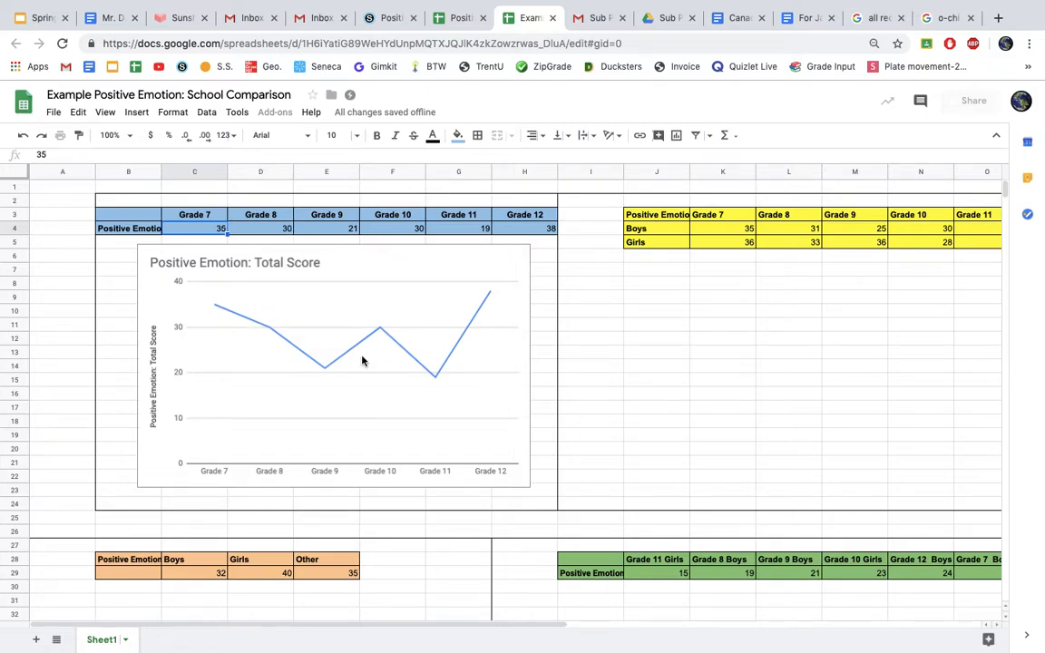
Step: Examine the boys' and girls' scores by grade in the yellow table and compare its layout with the first chart
scroll(726, 393, right, 3)
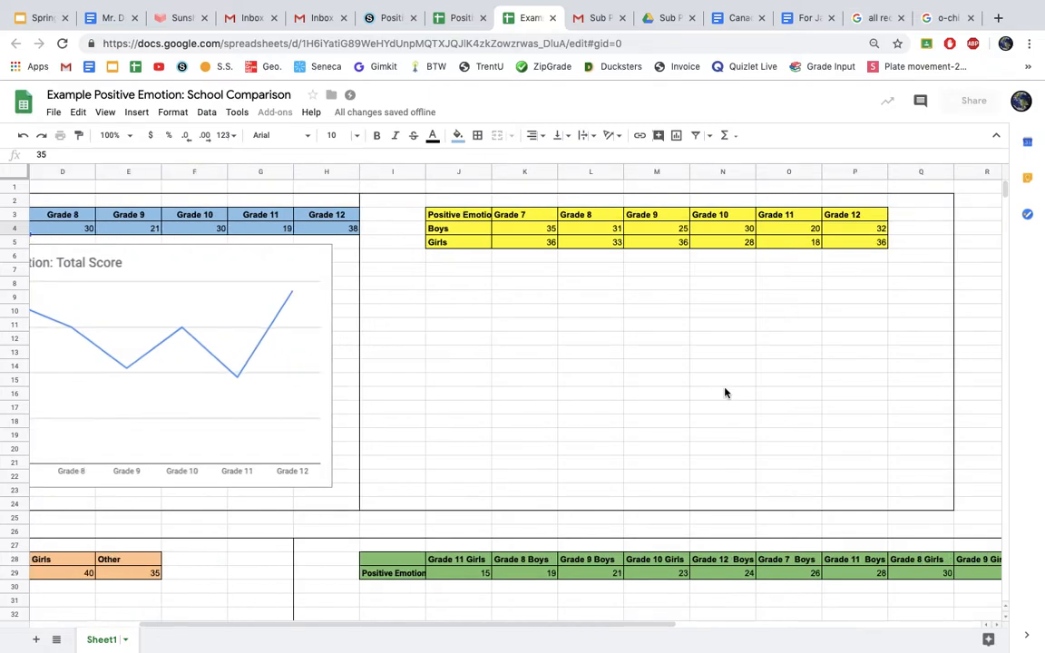
click(471, 218)
key(Down)
key(Down)
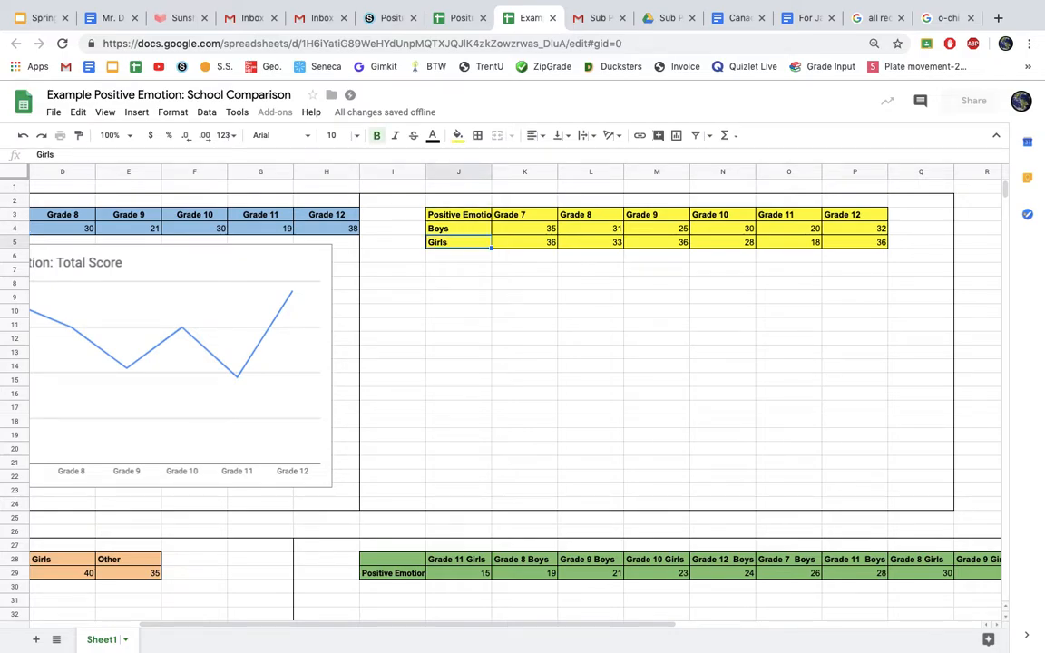
key(Right)
key(Up)
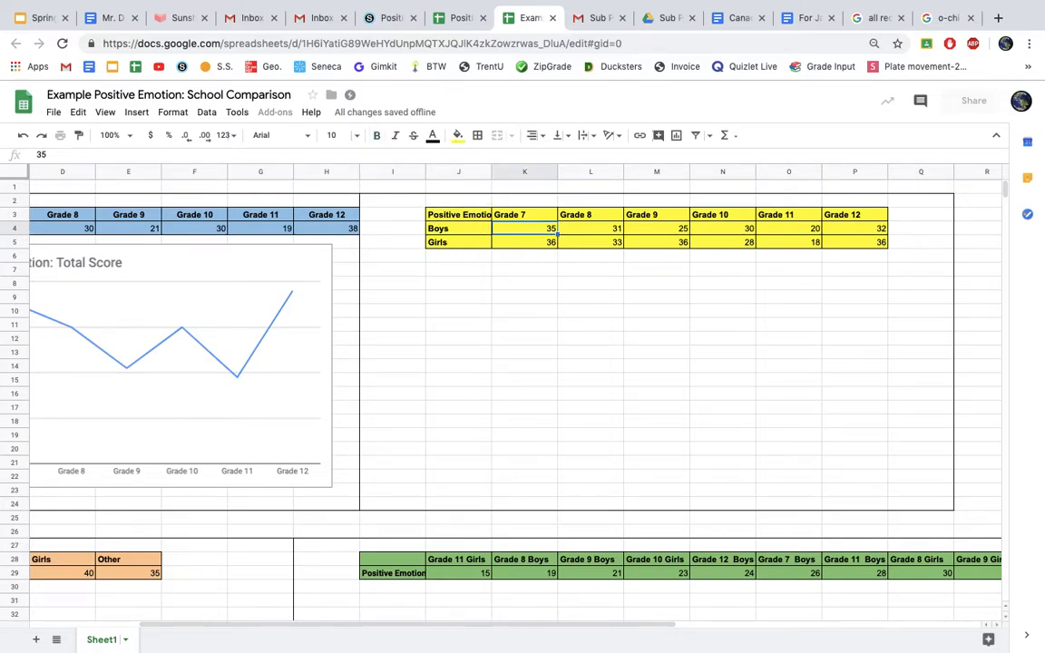
click(435, 213)
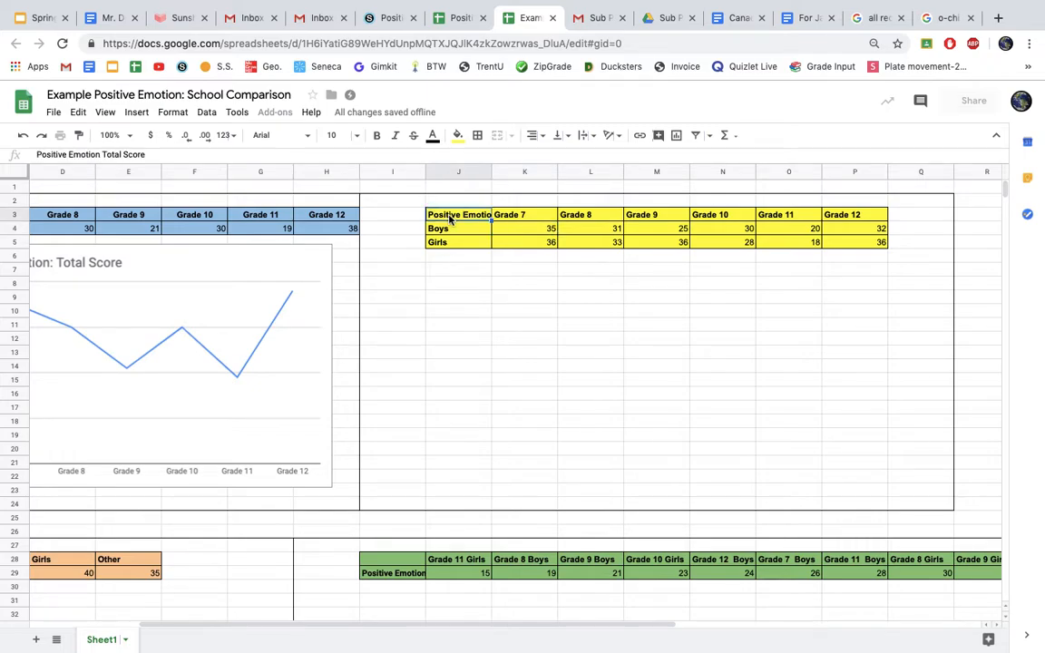
click(307, 332)
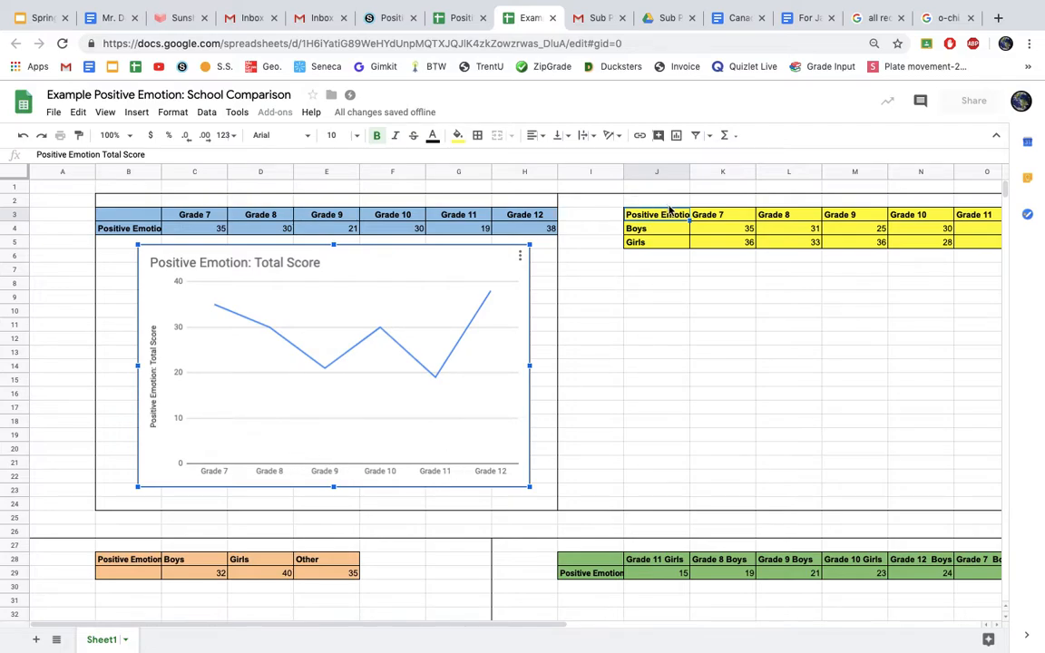
scroll(681, 245, right, 4)
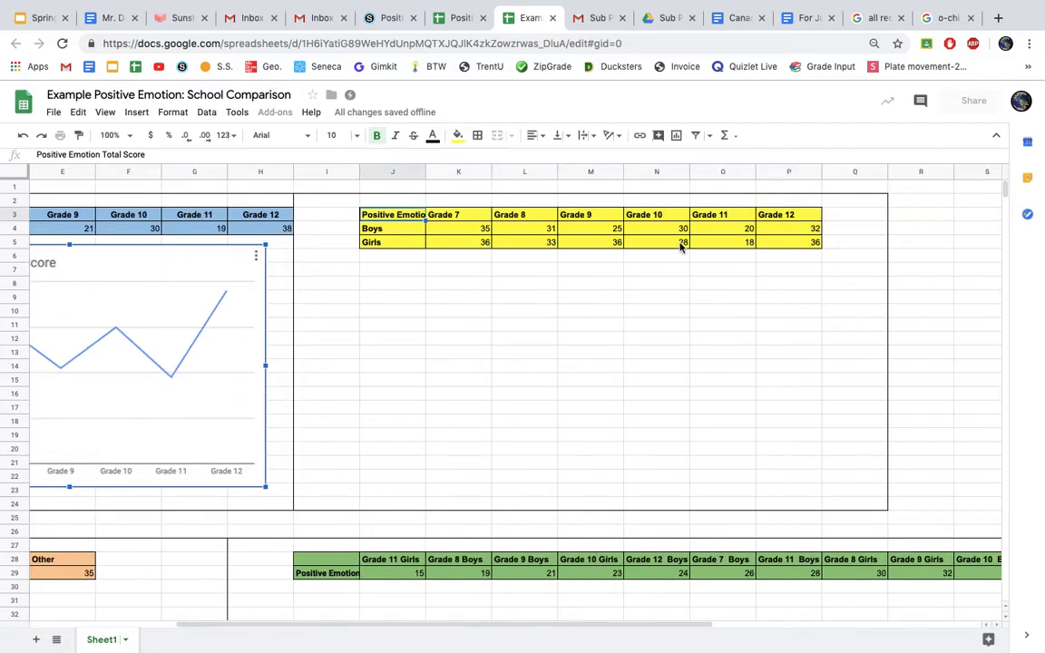
click(406, 215)
drag(785, 243, 438, 209)
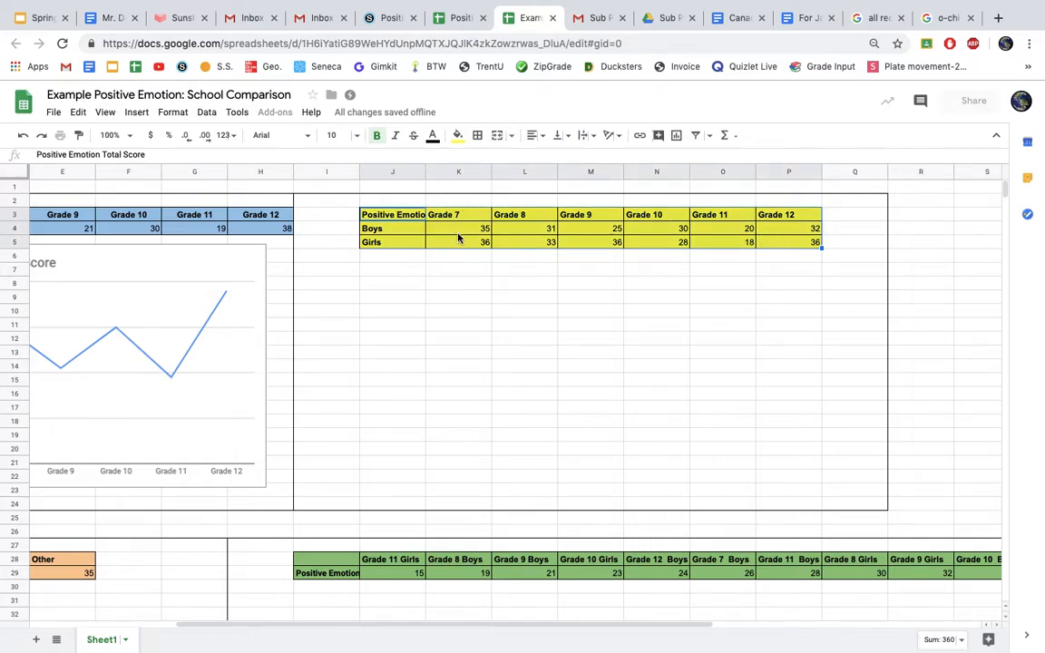
right_click(458, 238)
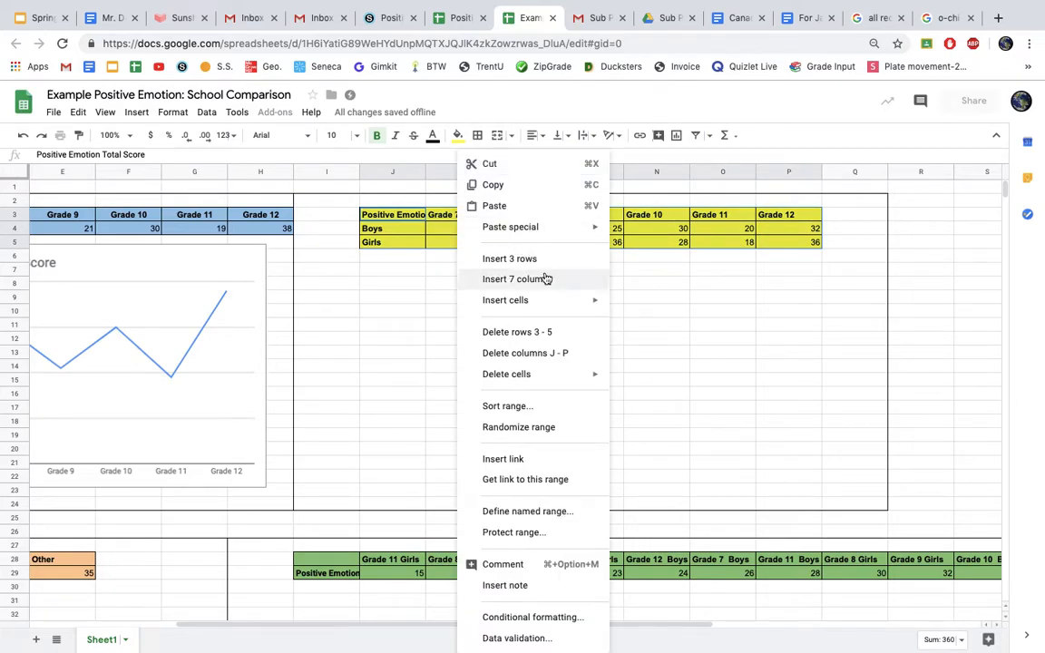
mouse_move(555, 374)
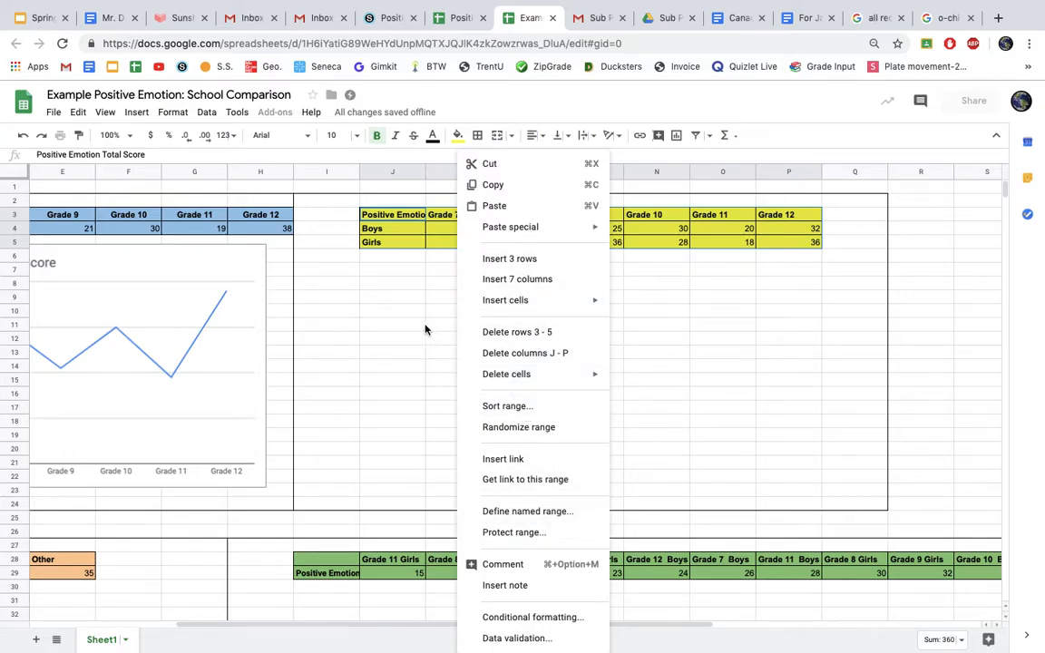
click(392, 311)
Step: Insert a column chart from the yellow boys and girls table, using the range J3:P5
click(402, 215)
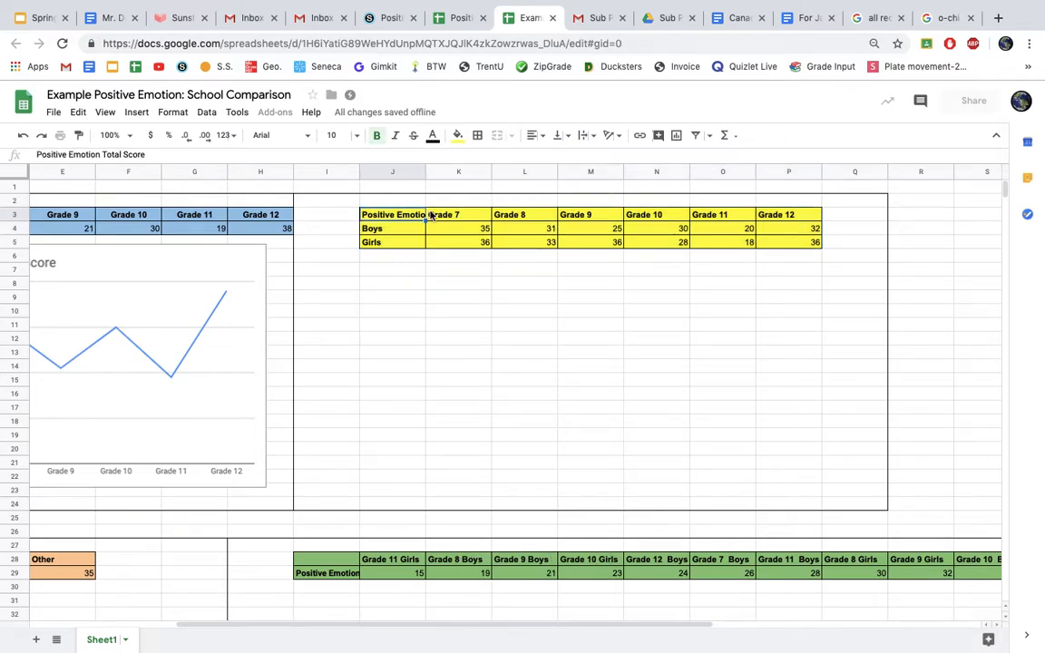
shift+click(810, 246)
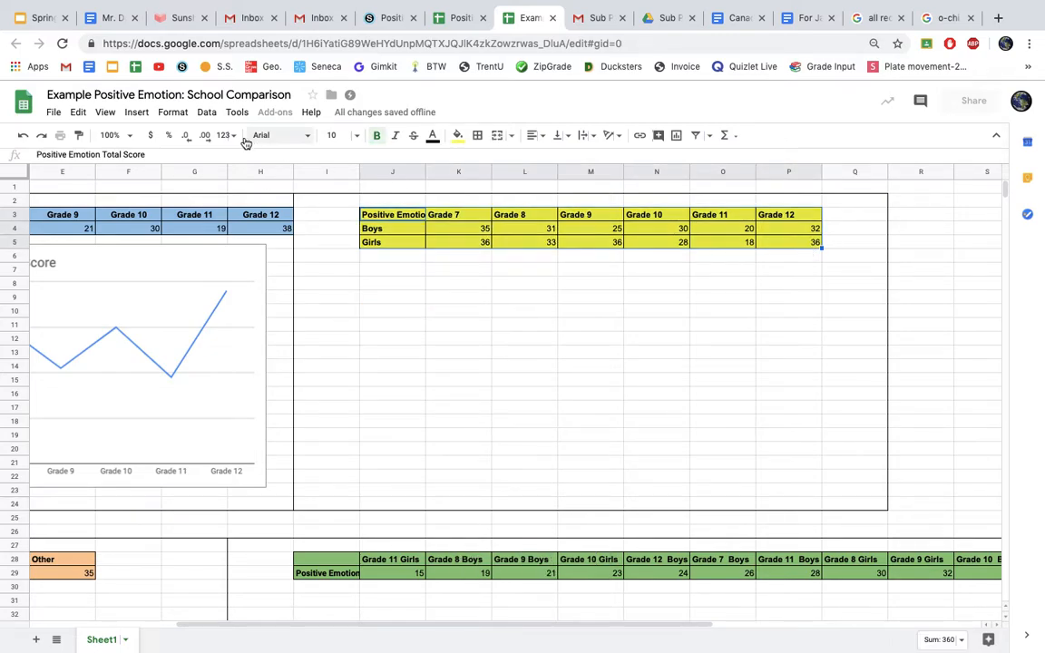
click(137, 112)
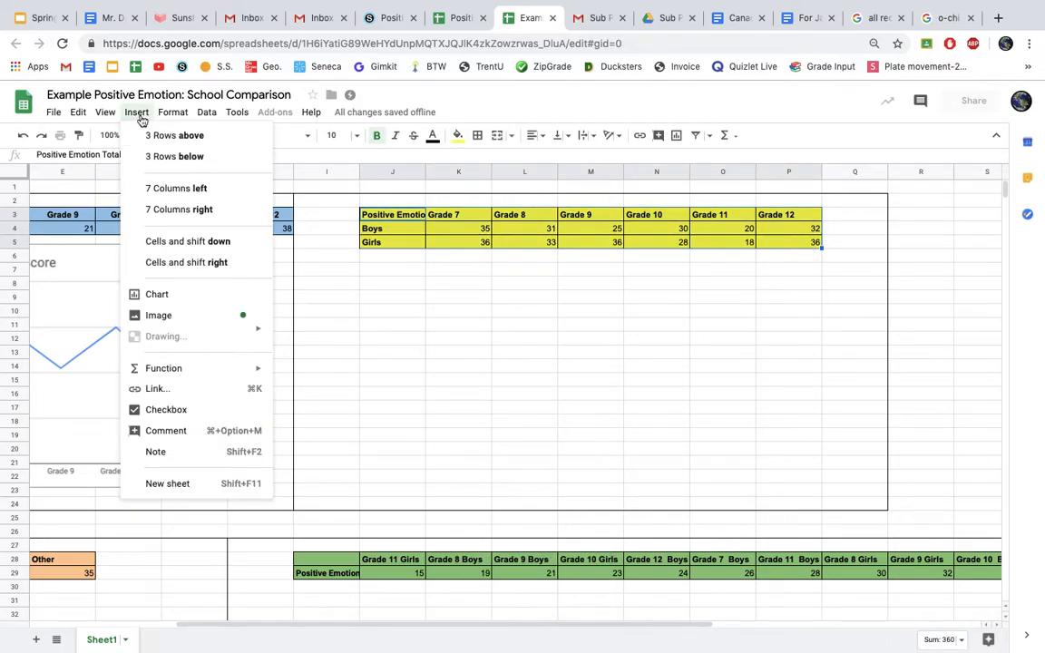
click(182, 295)
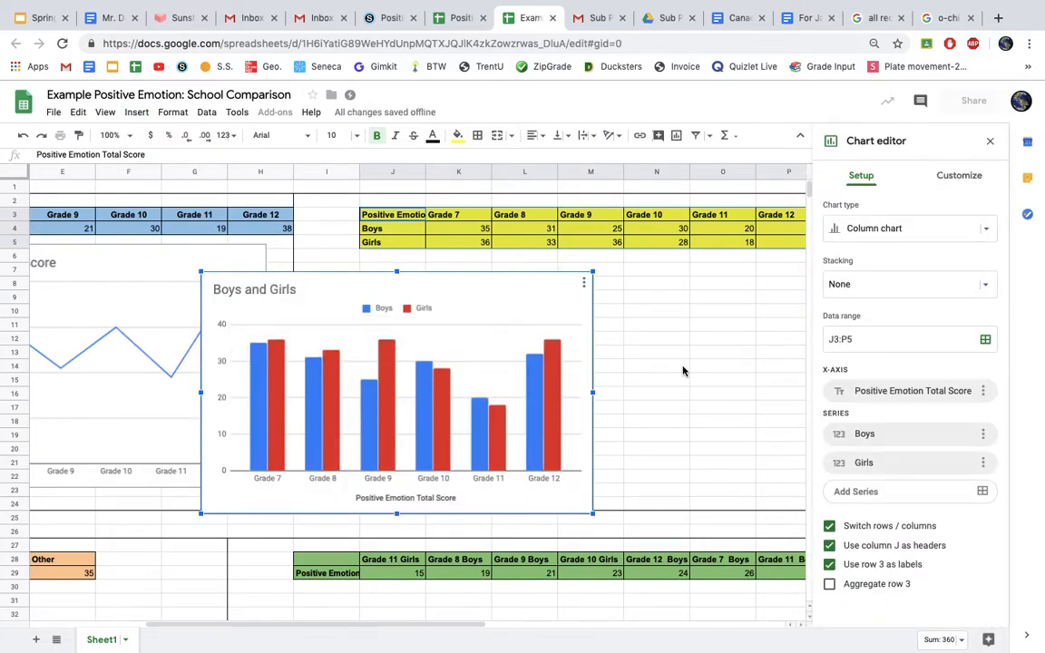
Step: Change the Boys and Girls chart to a line chart and move it beneath the yellow table
click(987, 233)
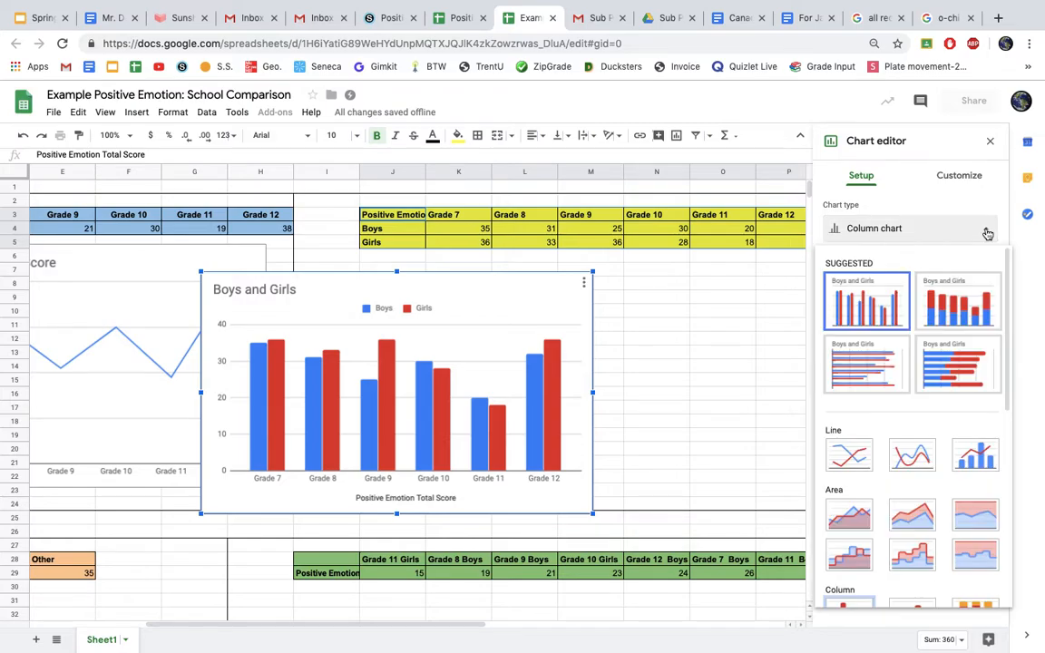
click(852, 456)
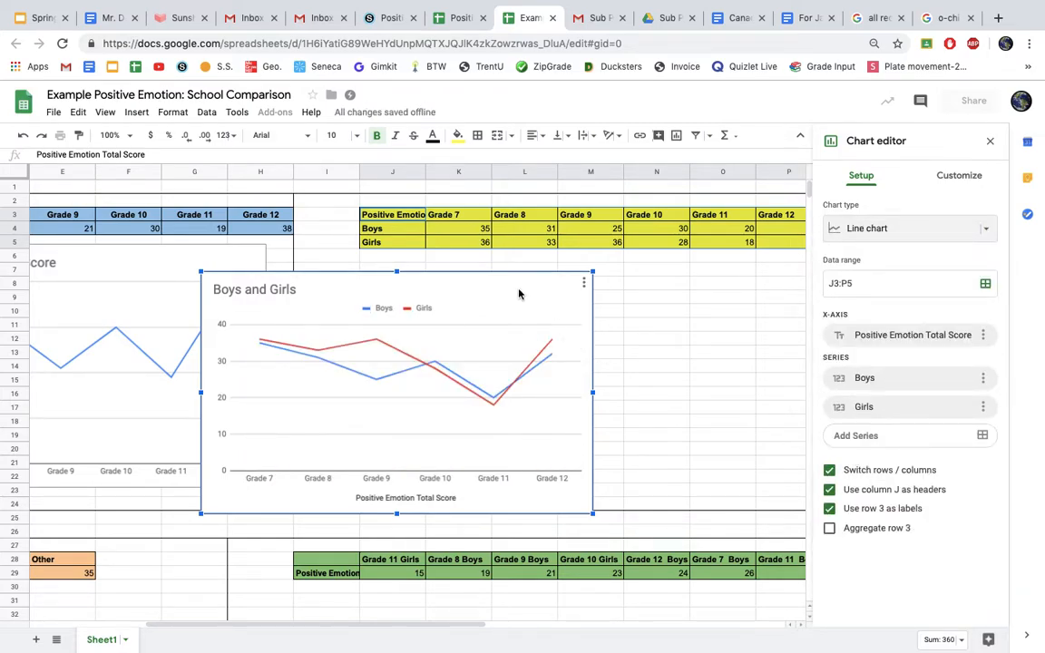
drag(579, 292, 760, 278)
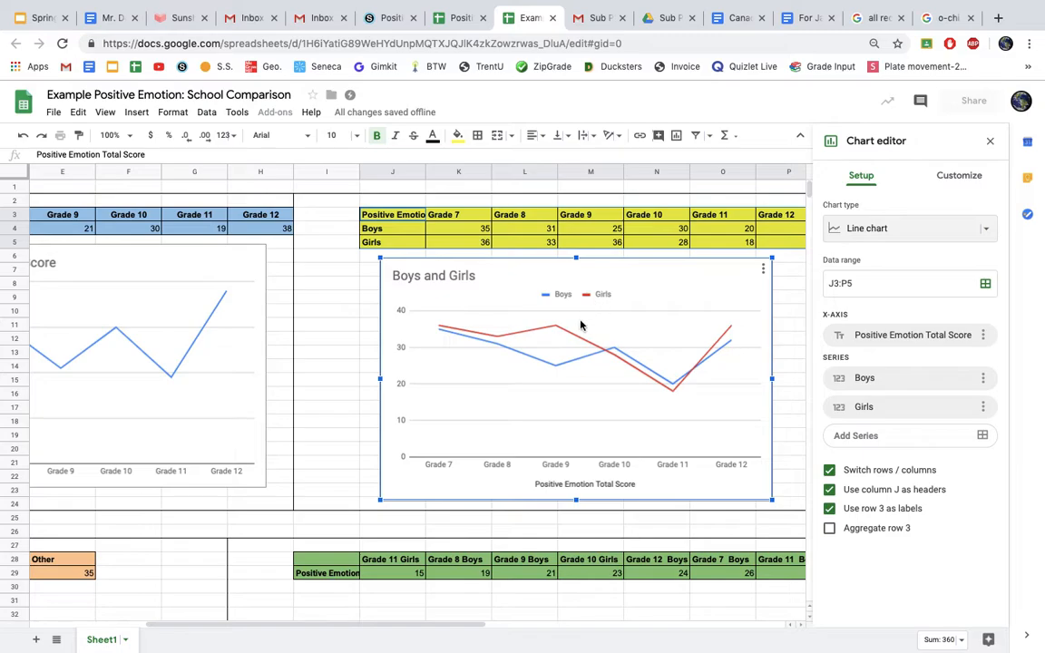
Step: Set the Boys series line color to black in the Boys and Girls chart
click(536, 362)
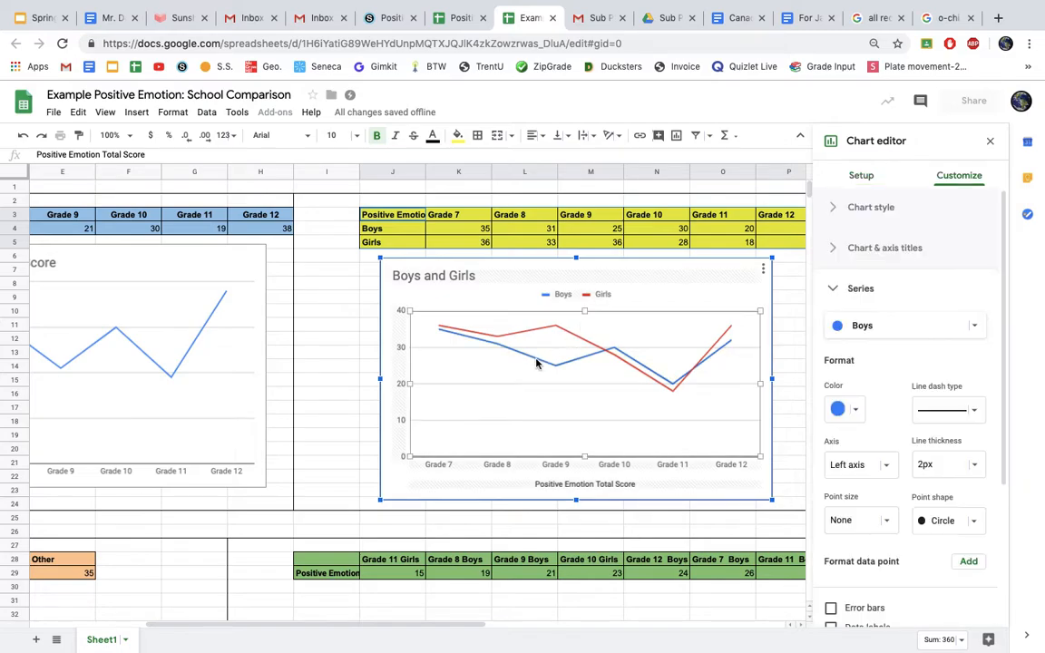
click(976, 328)
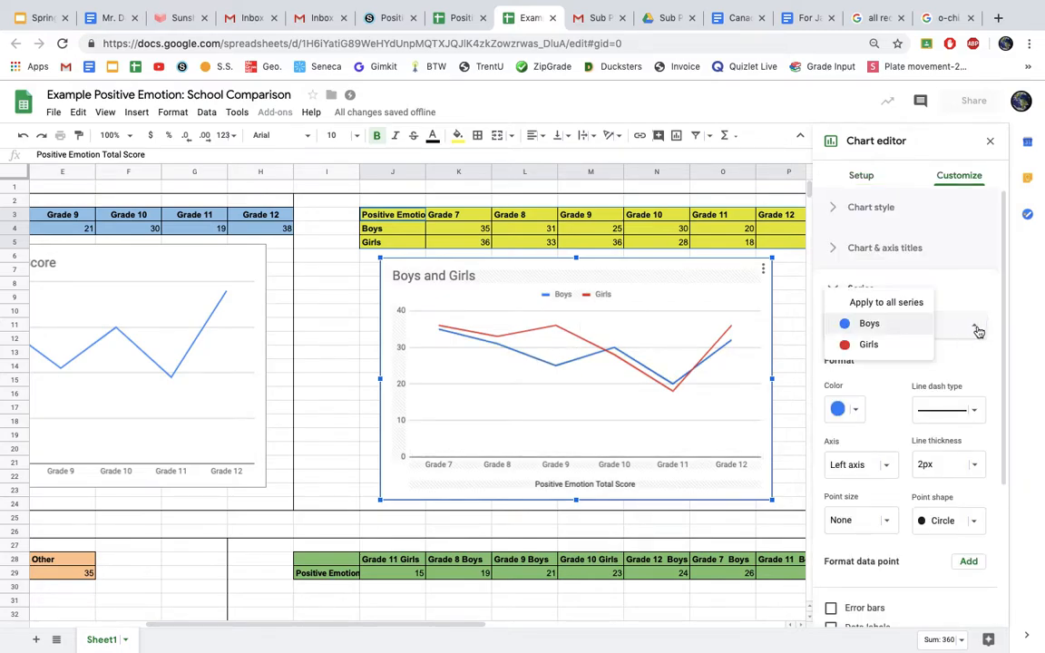
click(859, 413)
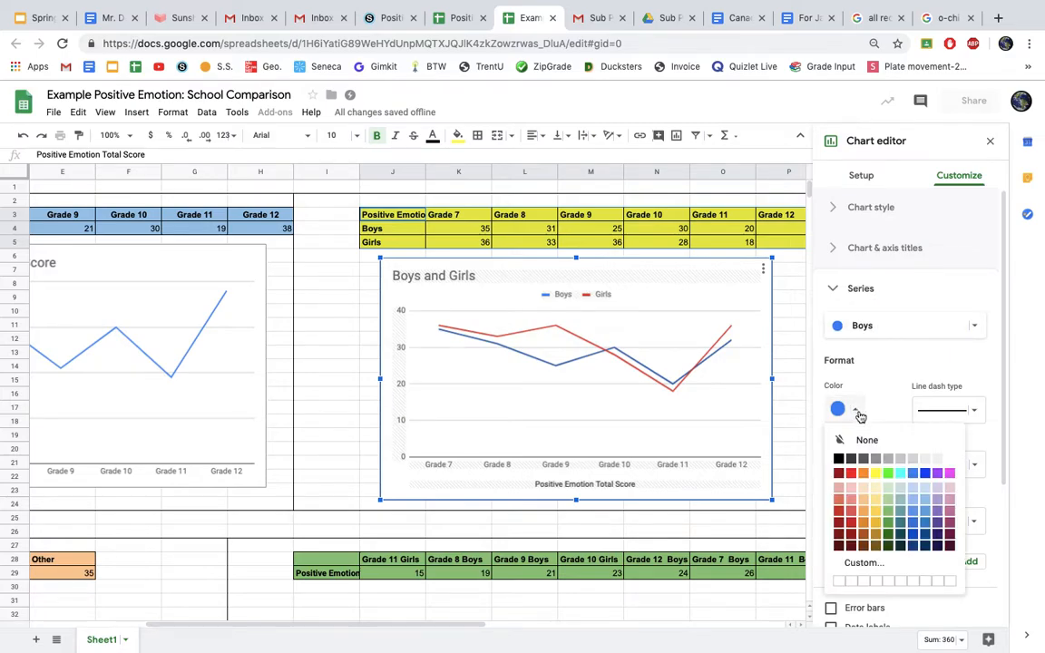
click(839, 460)
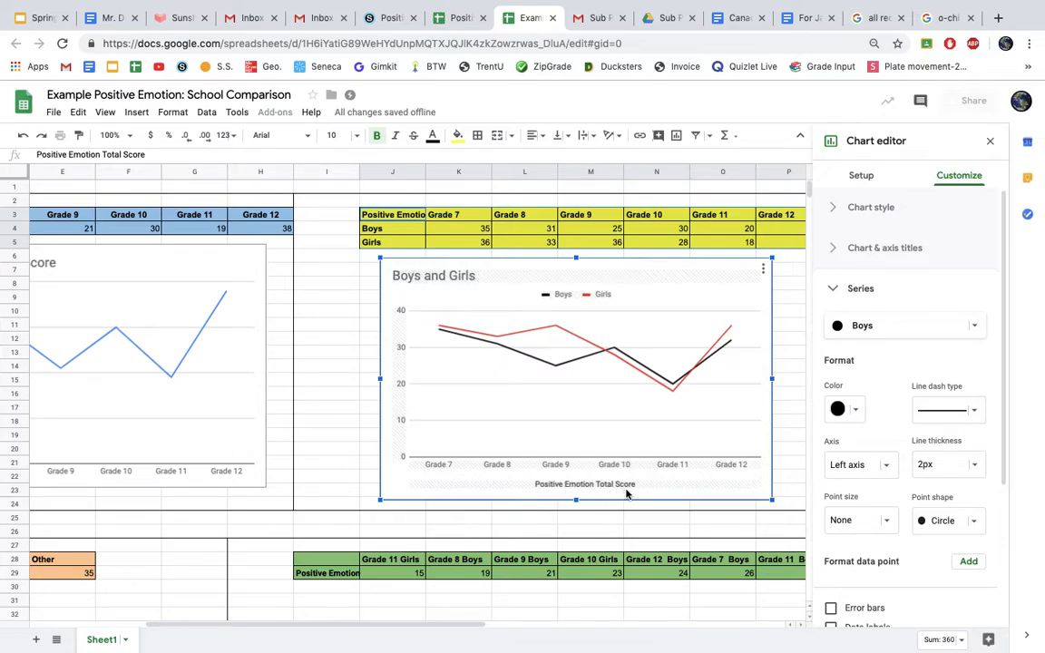
Step: Change the Boys and Girls chart title to "Positive Emotion: Boys Vs. Girls"
double_click(455, 277)
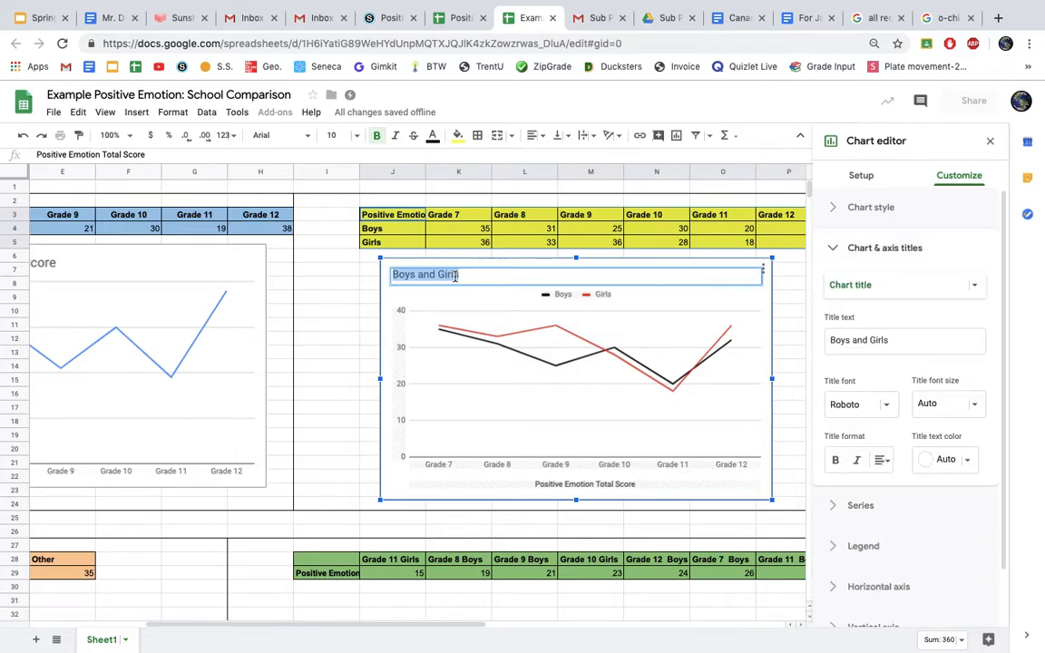
key(Left)
text(Positive)
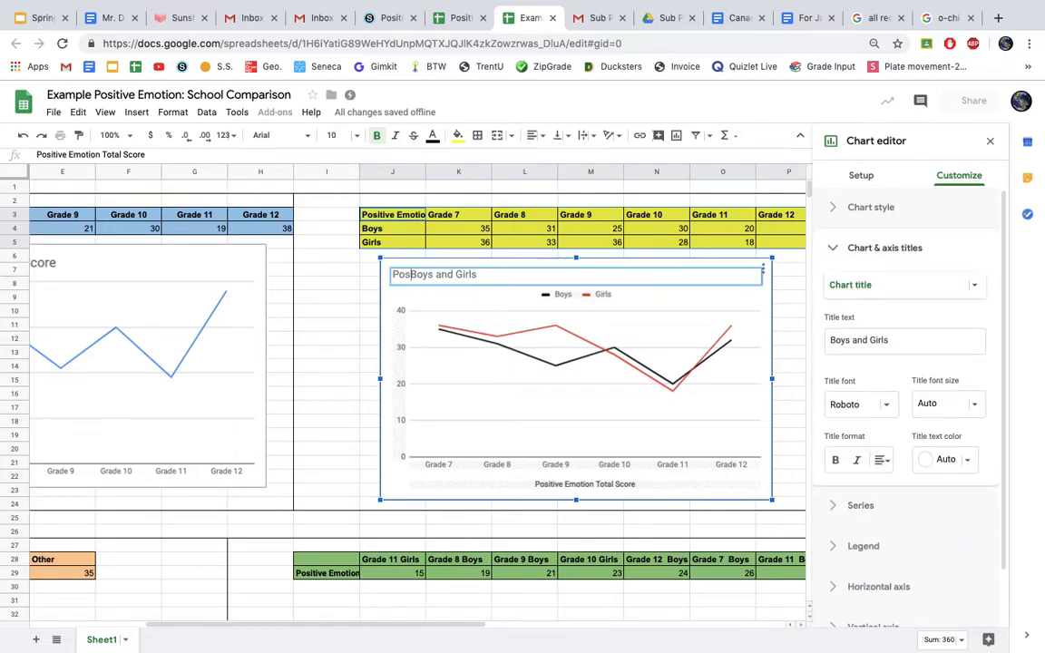
text( Emotion)
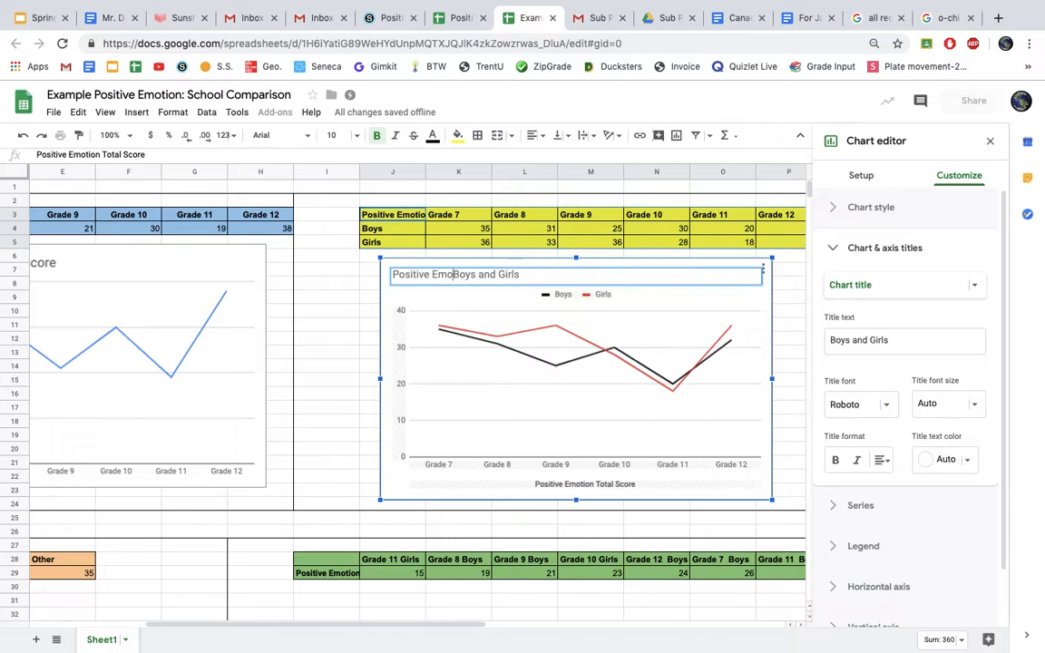
text(:)
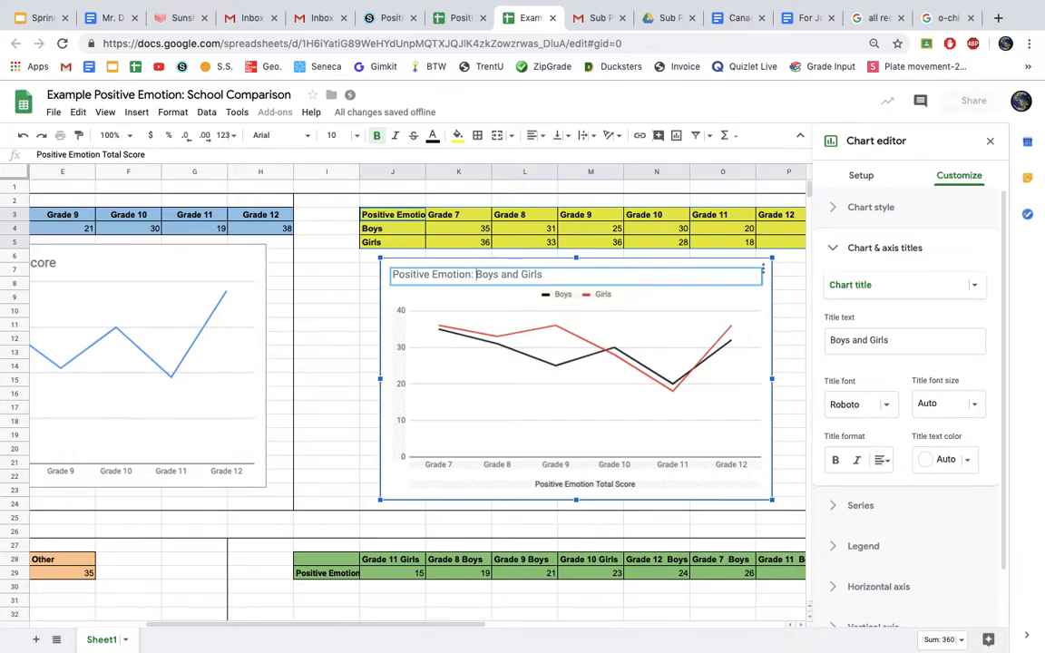
double_click(511, 274)
text(Vs.)
key(Return)
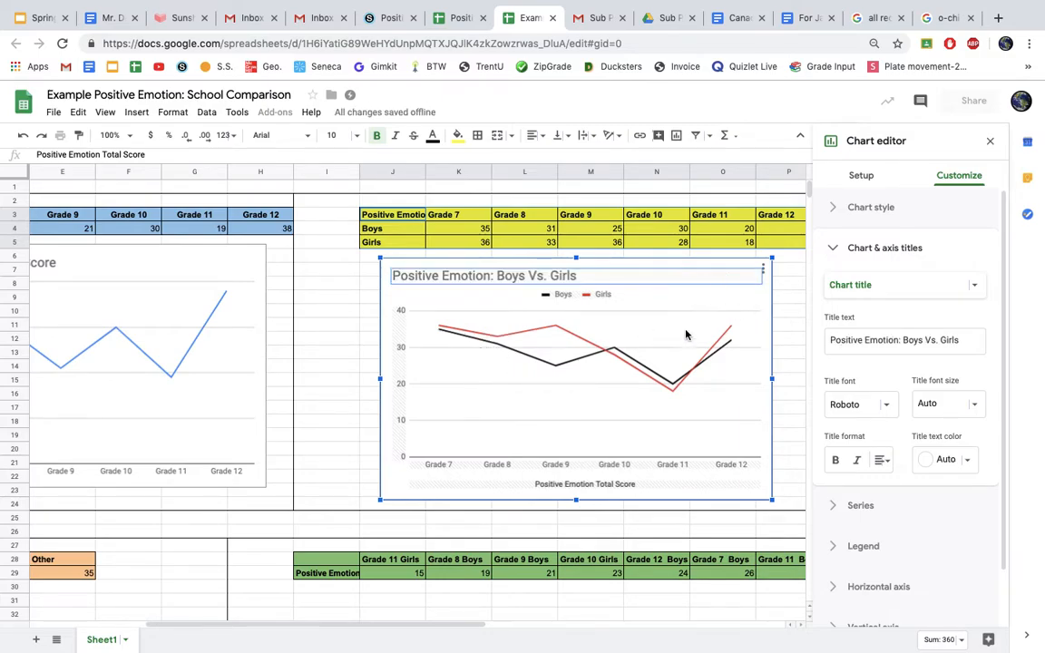
Step: Examine the orange table's Boys, Girls and Other headings and compare its layout with the two line charts above
scroll(349, 426, down, 10)
scroll(349, 426, left, 5)
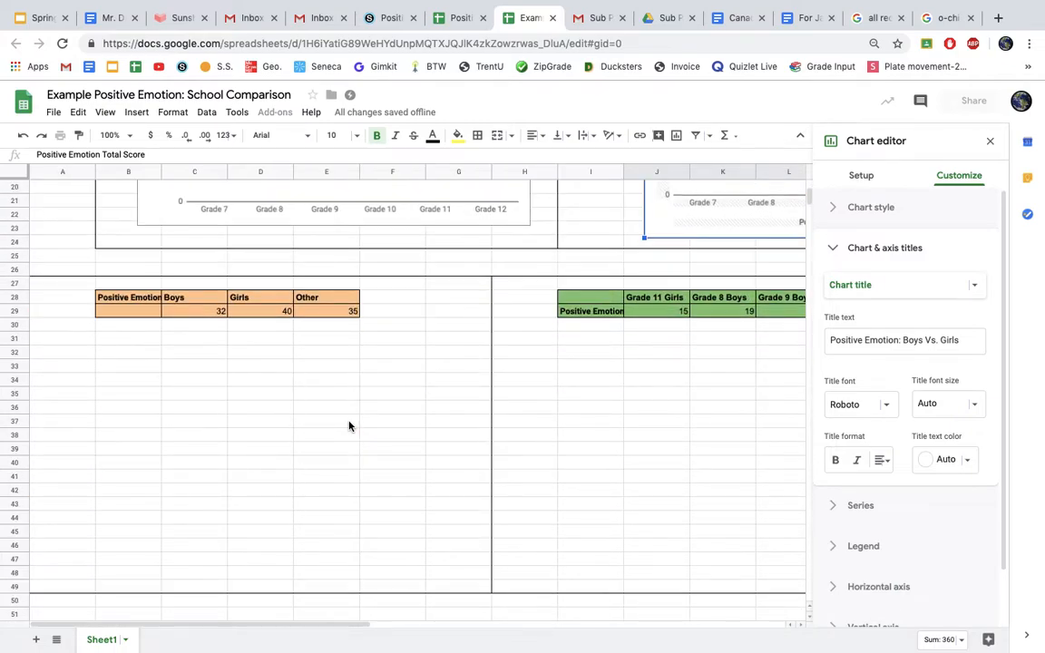
click(149, 300)
key(Right)
key(Right)
key(Right)
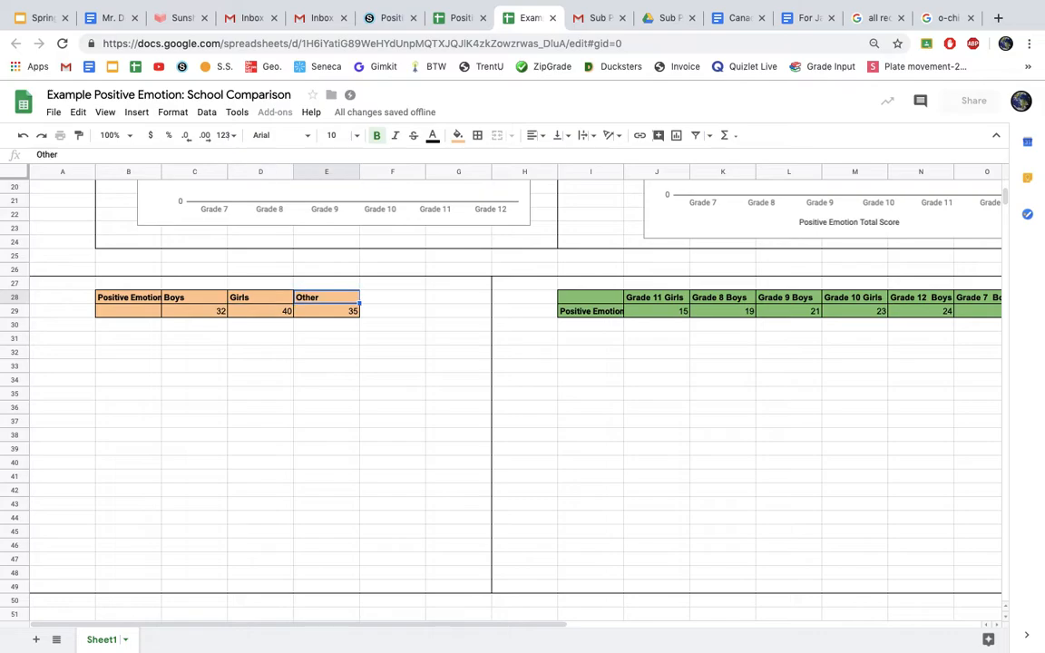
key(Left)
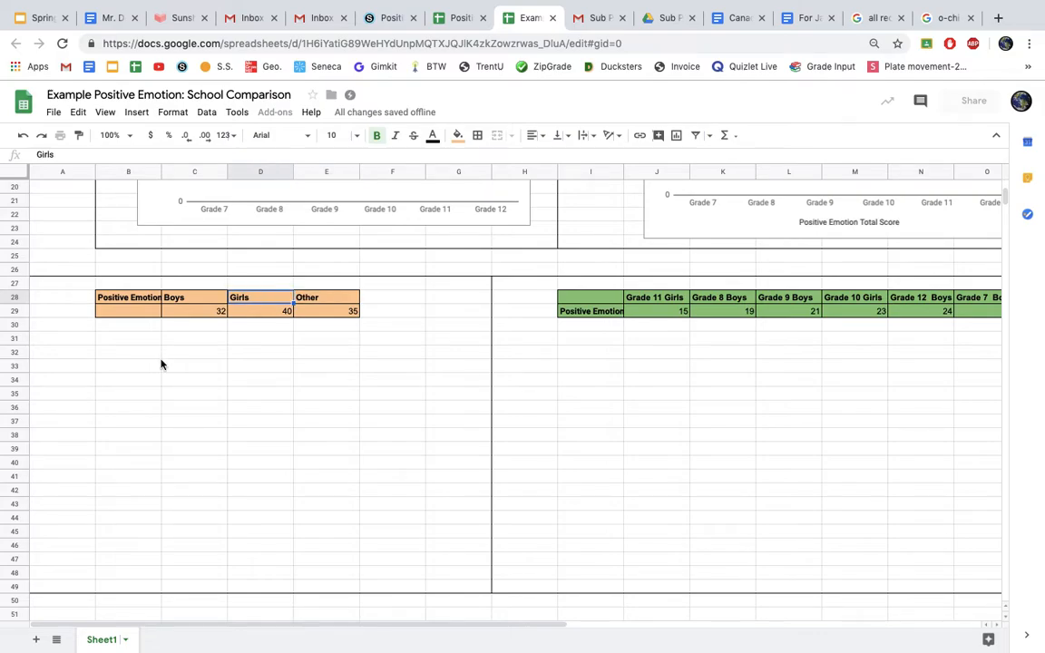
scroll(160, 364, up, 5)
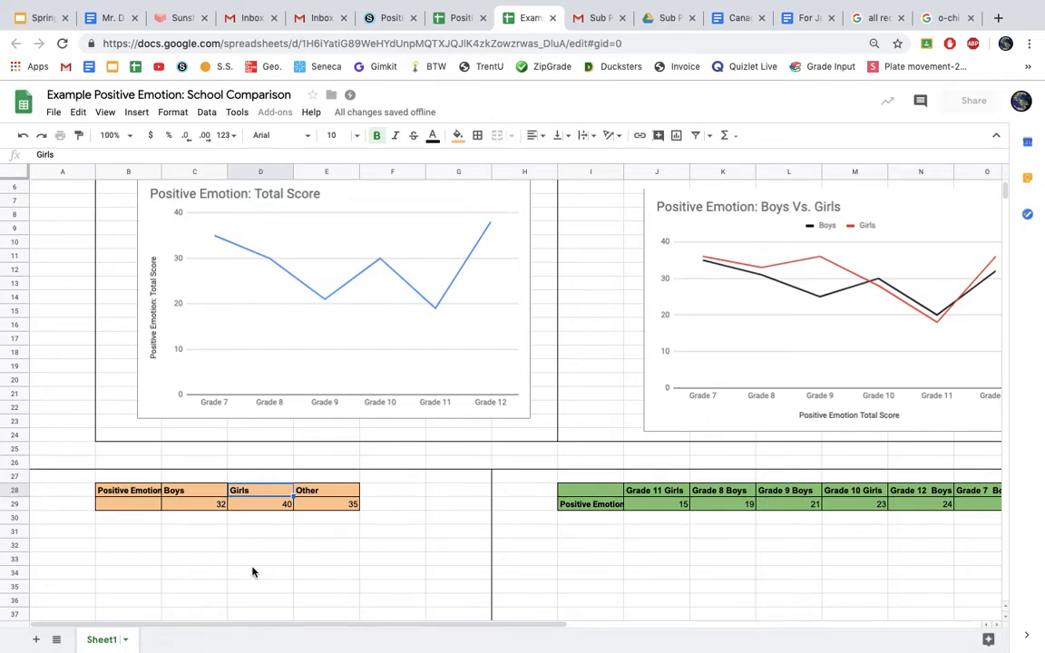
scroll(252, 569, down, 5)
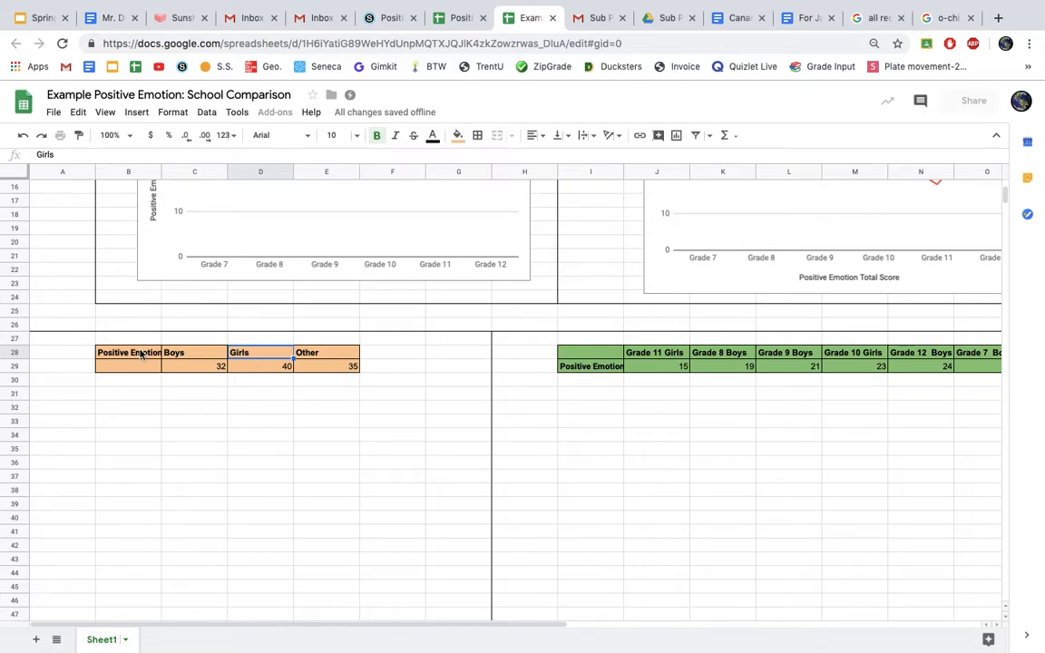
Step: Insert a pie chart from the orange Boys, Girls and Other table, using the range B28:E29
drag(140, 355, 313, 368)
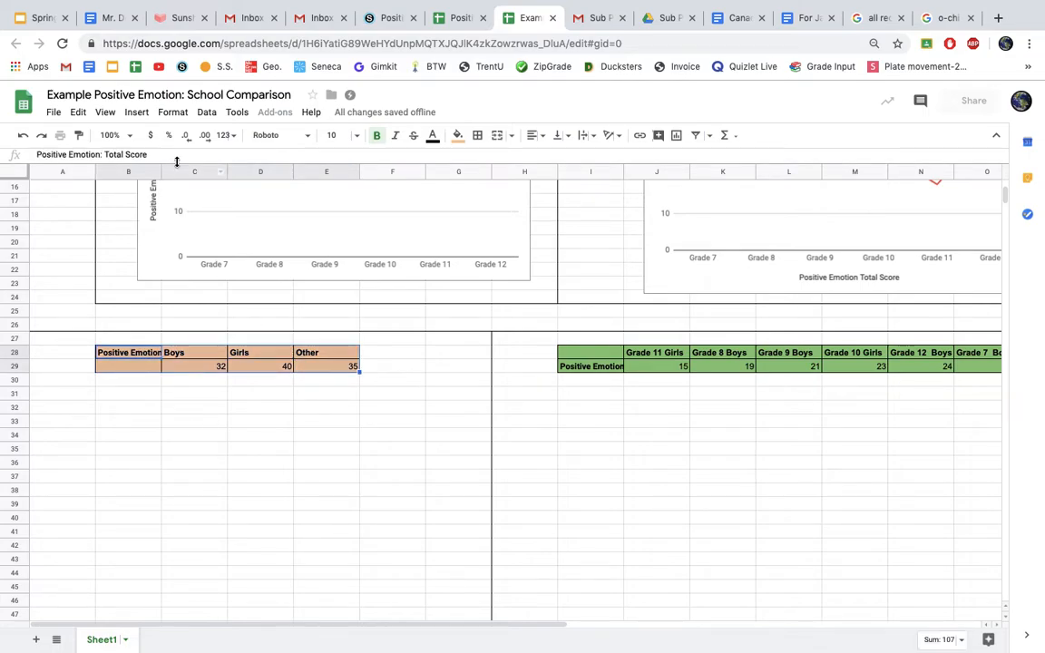
click(136, 112)
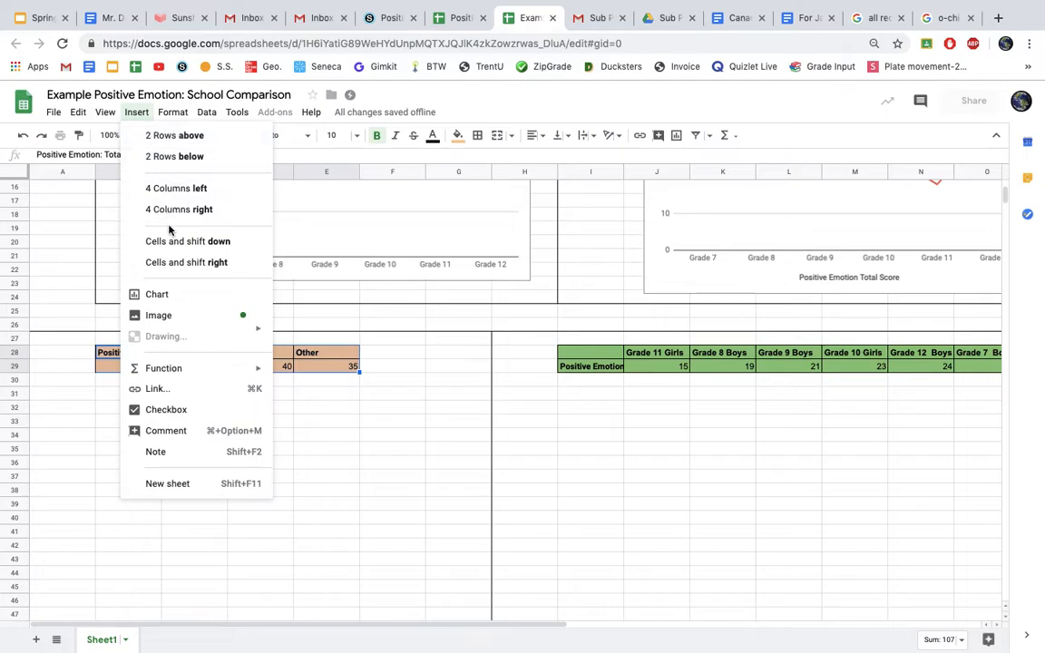
click(177, 296)
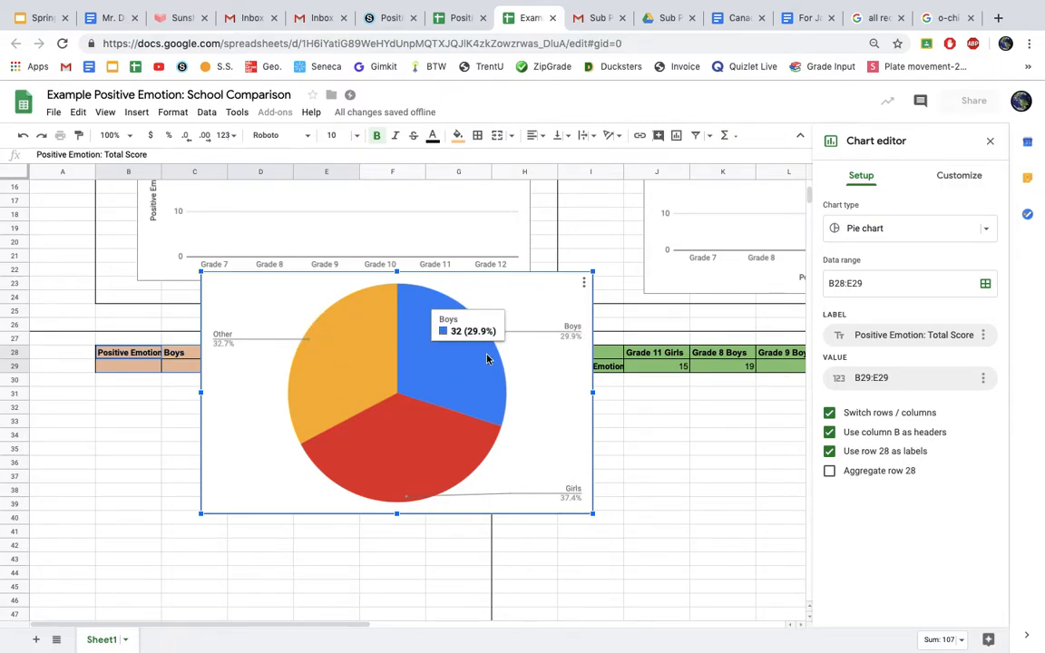
Step: Change the pie chart to a bar chart and move it beneath the orange table
click(987, 233)
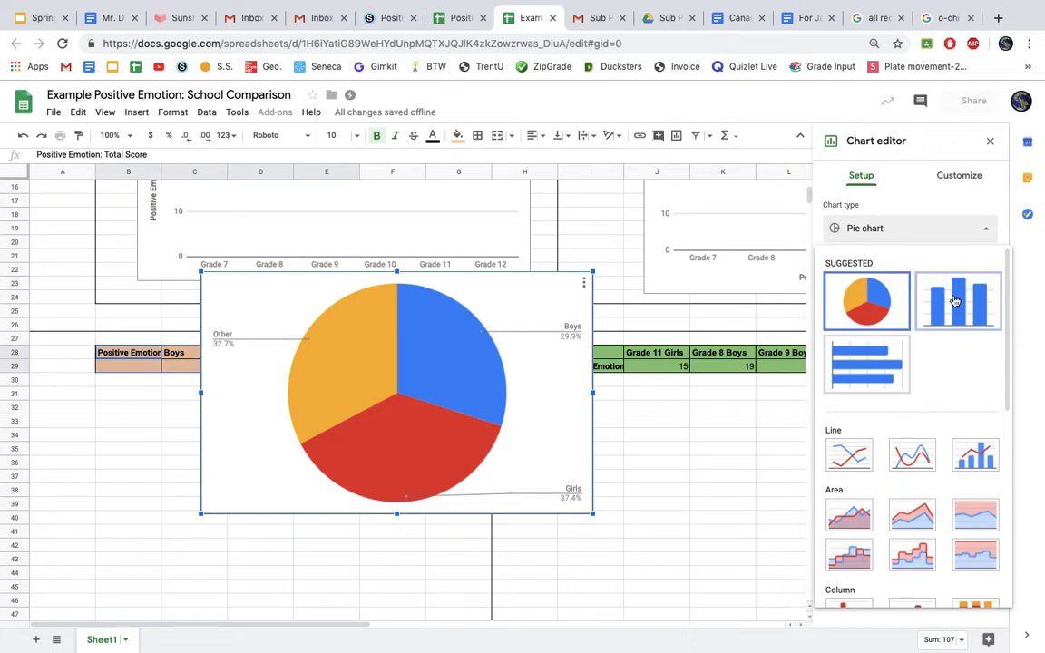
click(866, 363)
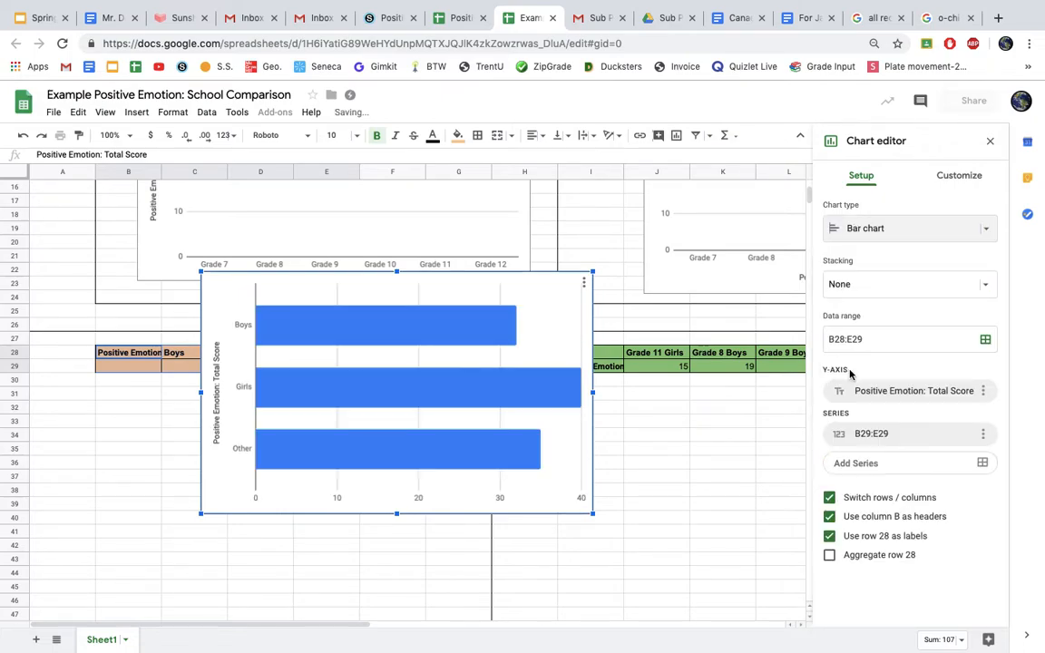
drag(481, 319, 346, 439)
scroll(271, 542, down, 1)
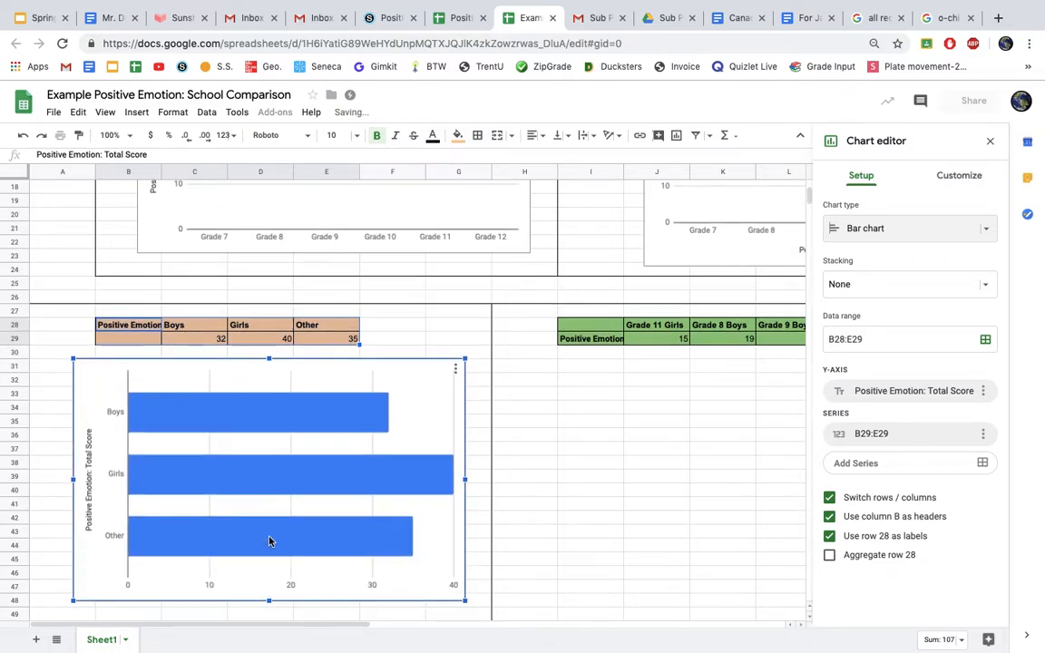
Step: Compare the Boys, Girls and Other scores in the orange table with the bars in the chart
click(204, 341)
key(Right)
key(Right)
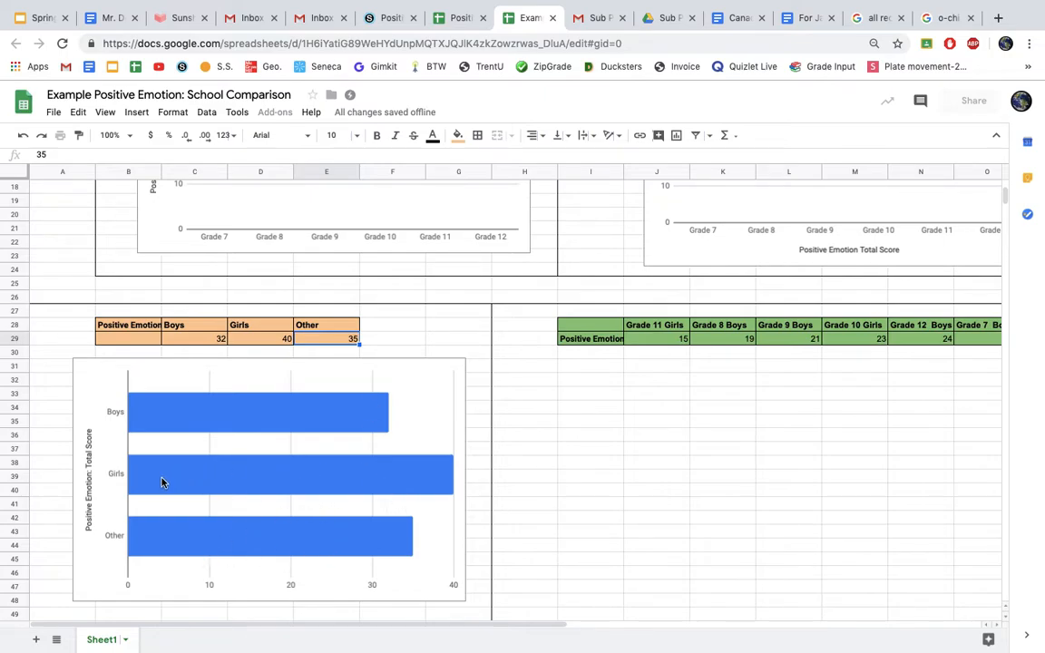
click(271, 345)
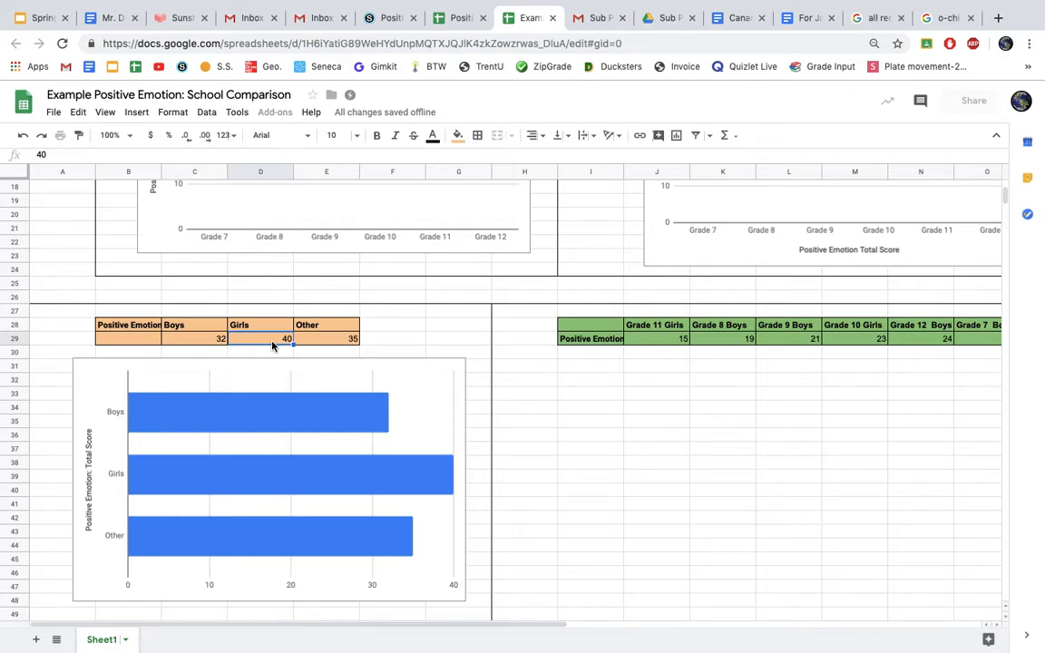
Step: Try to color the Boys bar orange in the bar chart beneath the orange table
click(268, 425)
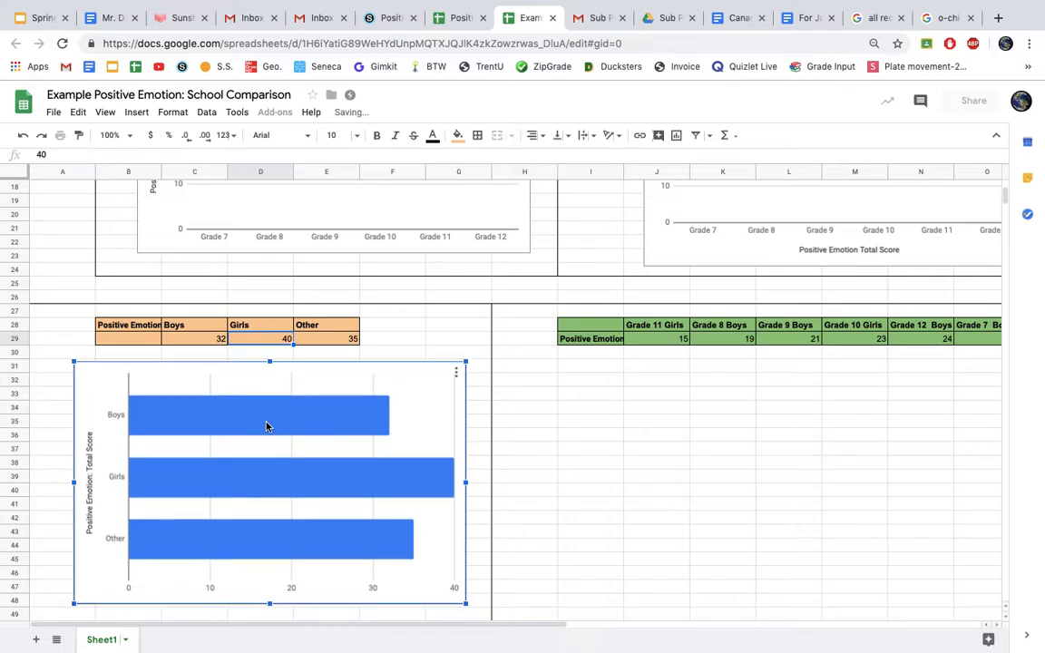
mouse_move(200, 424)
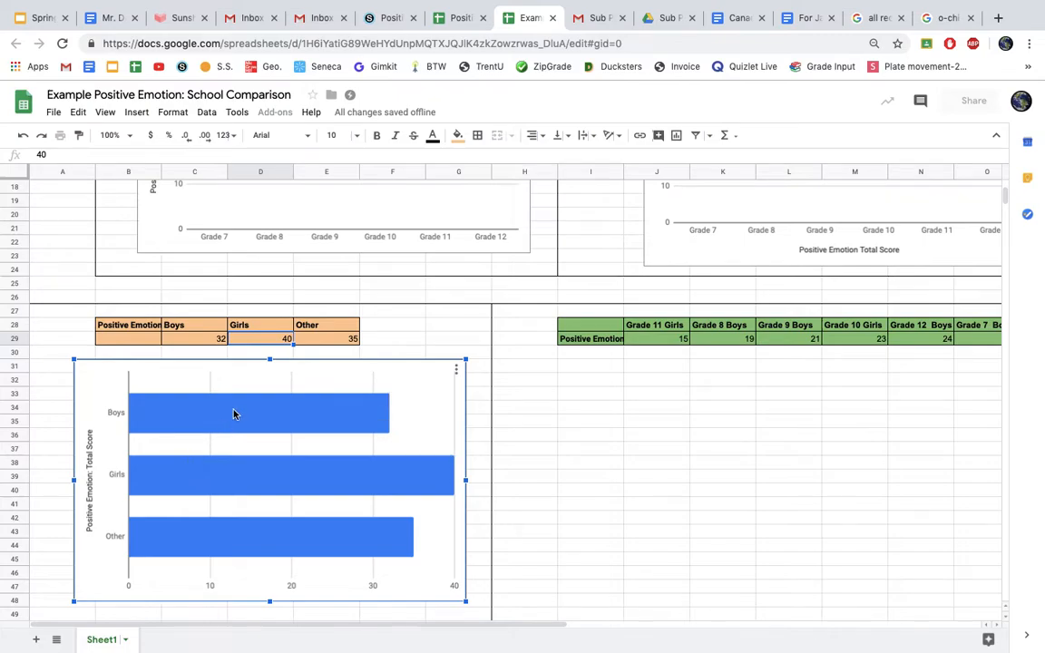
double_click(234, 413)
click(857, 412)
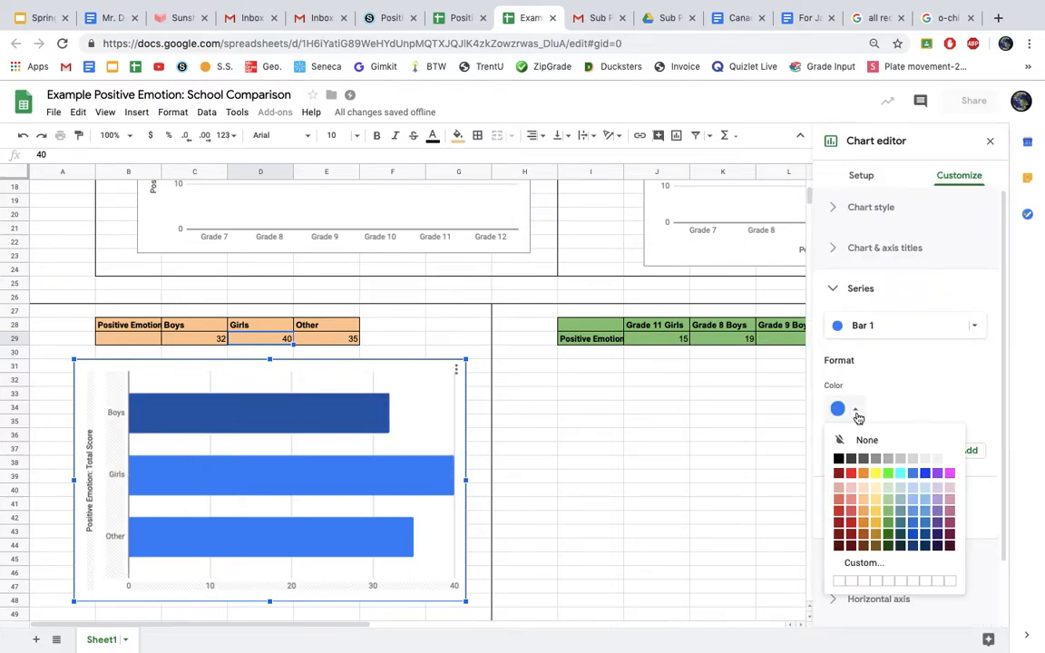
click(863, 474)
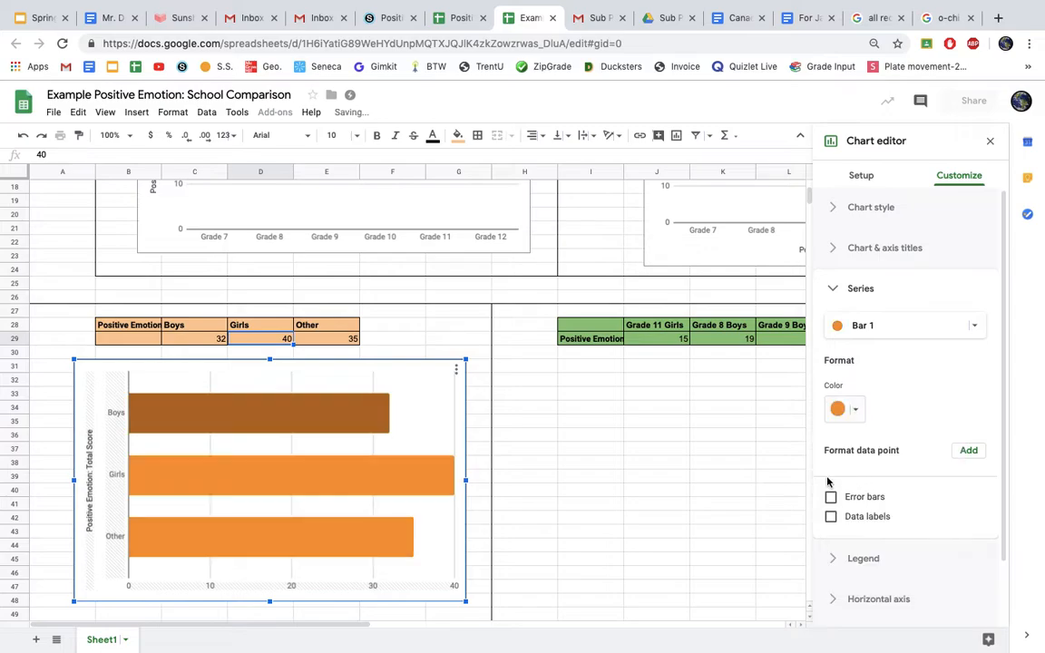
Step: Try to color the Girls bar bright green in the same bar chart
click(328, 483)
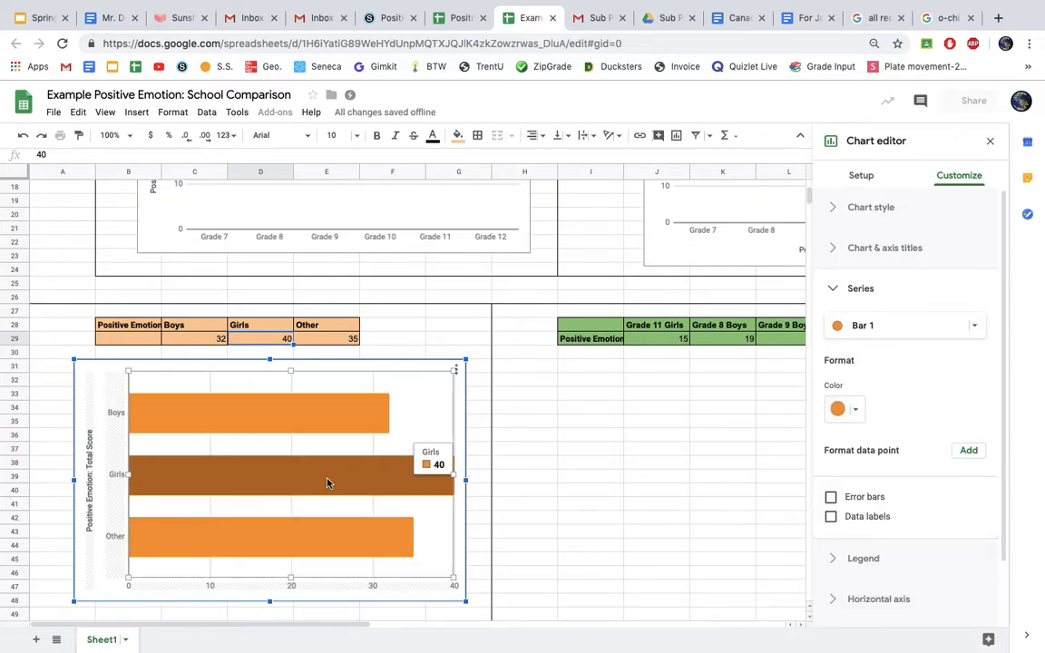
click(858, 409)
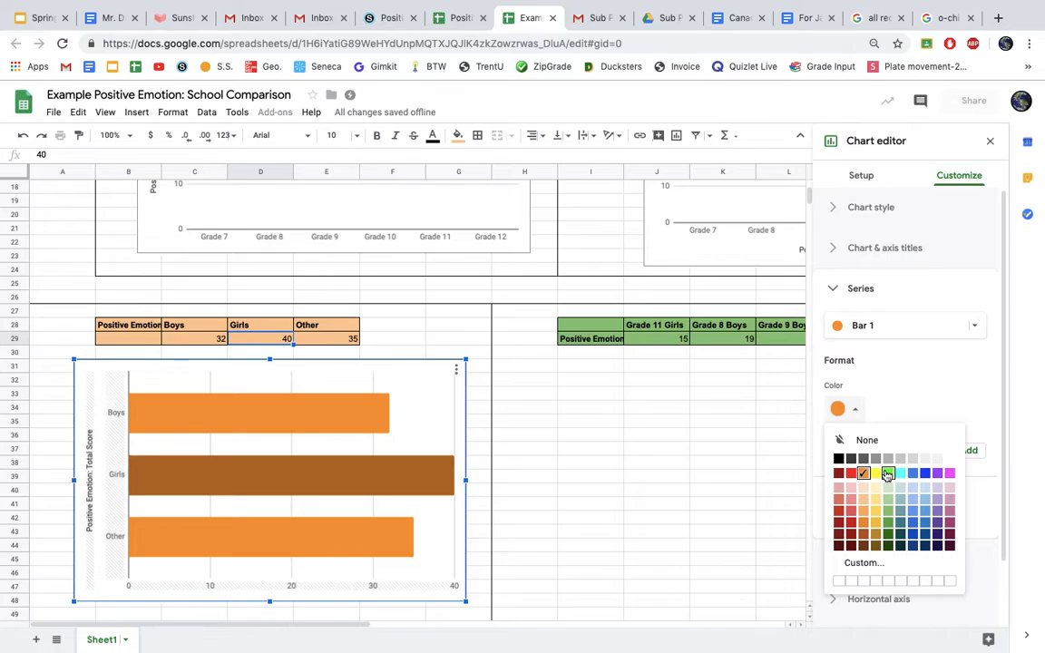
click(887, 473)
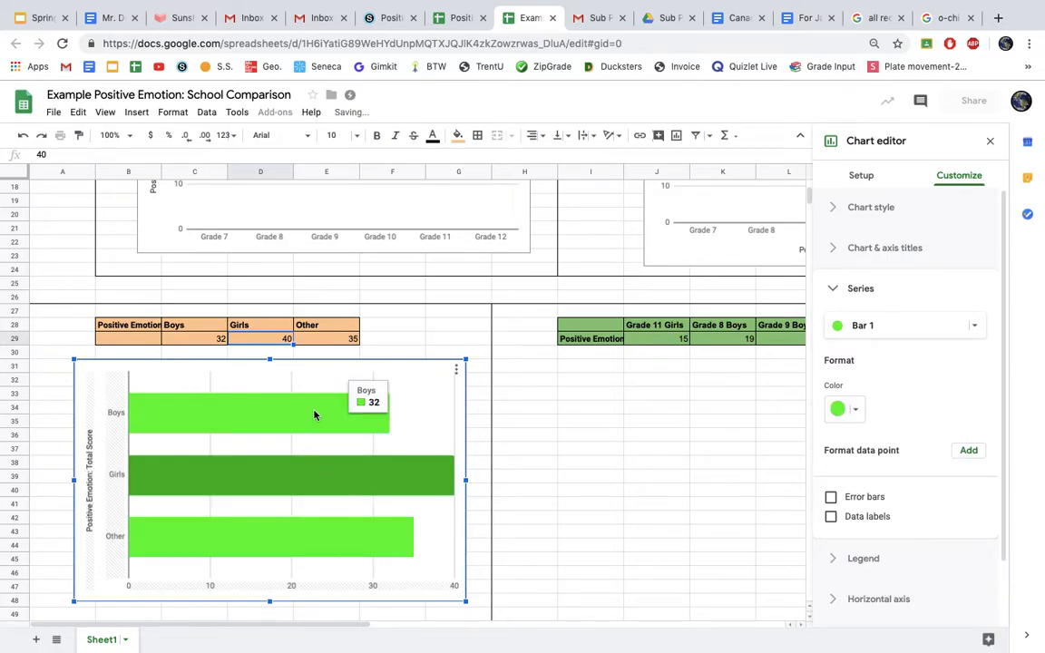
Step: Set the bar series color to black in the Boys, Girls and Other bar chart
click(394, 424)
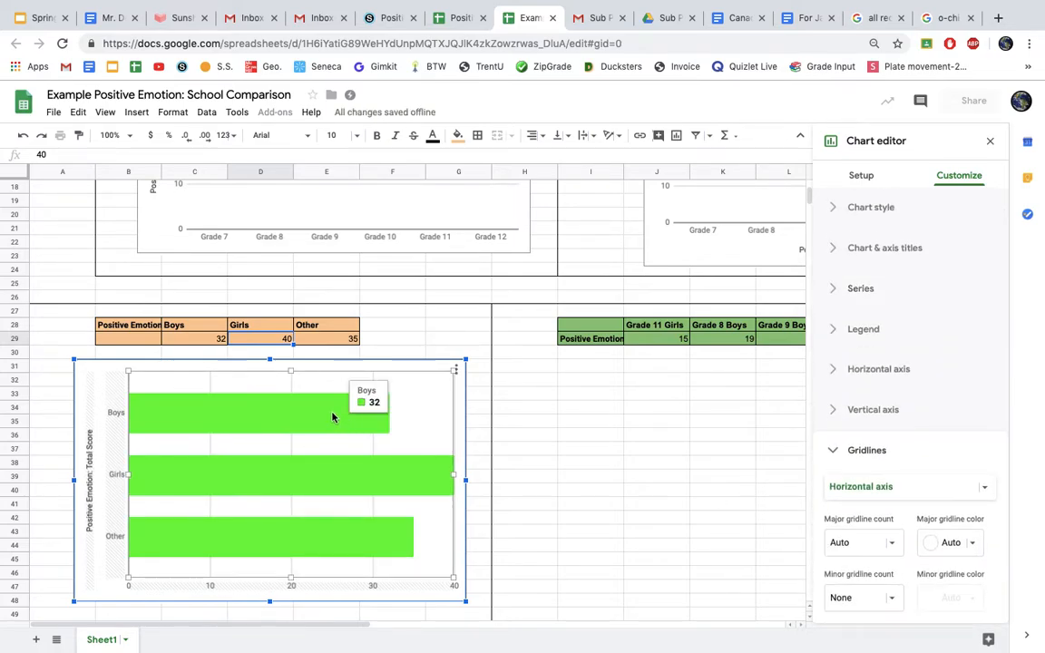
click(332, 417)
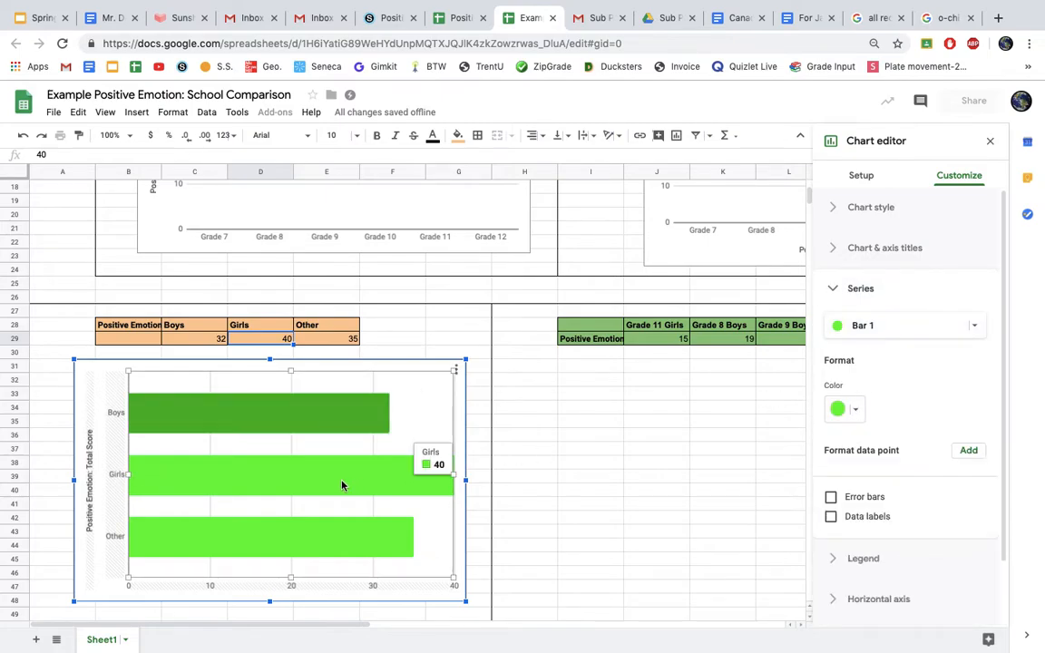
click(305, 547)
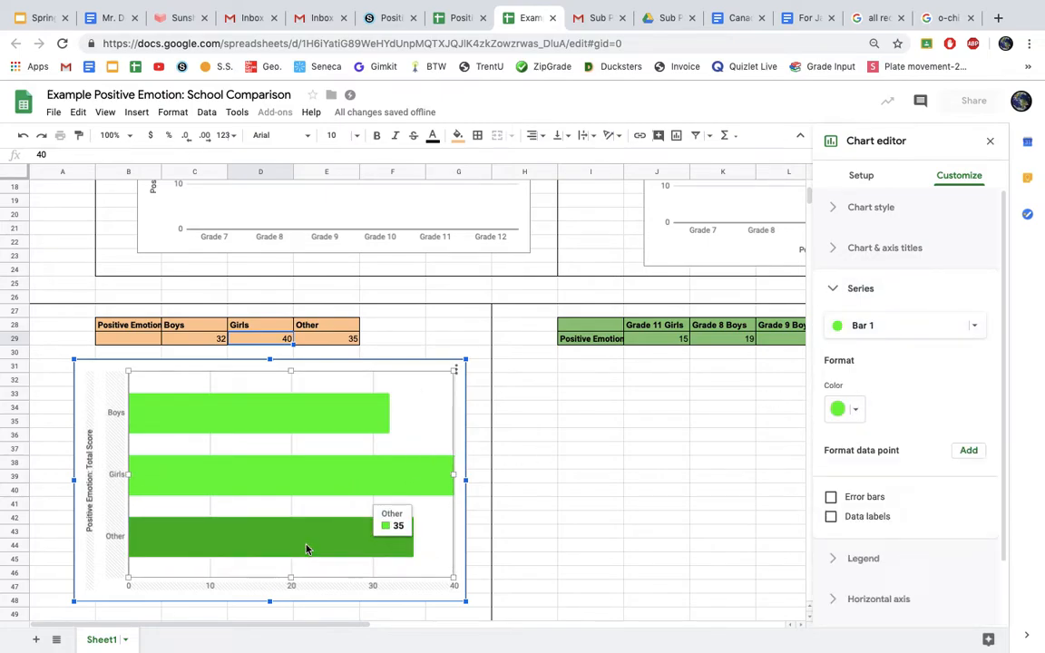
click(305, 492)
click(314, 428)
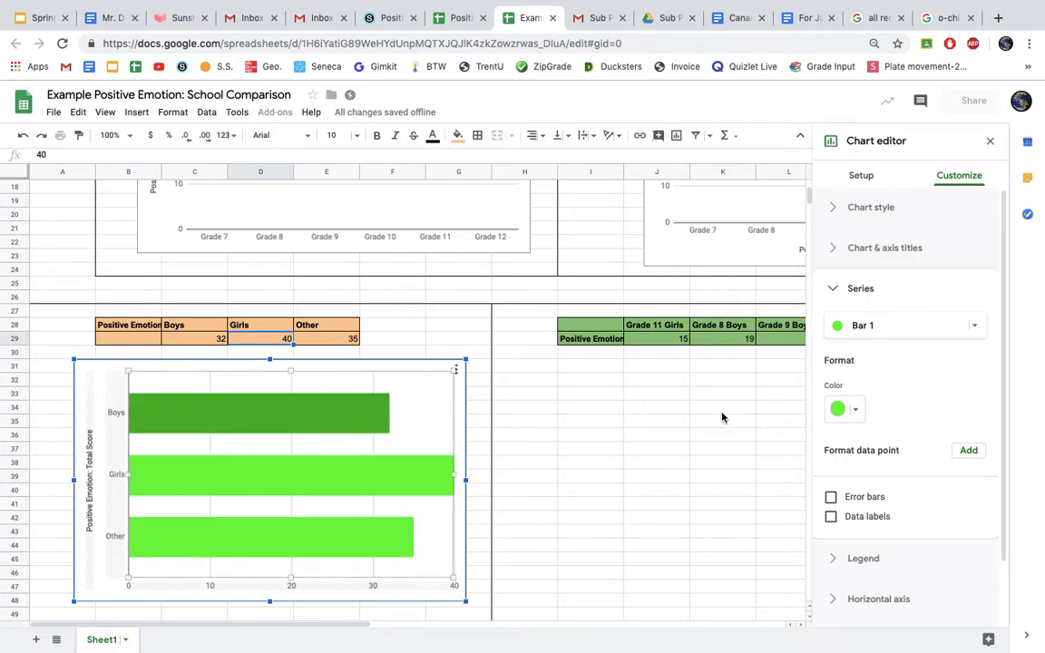
click(858, 412)
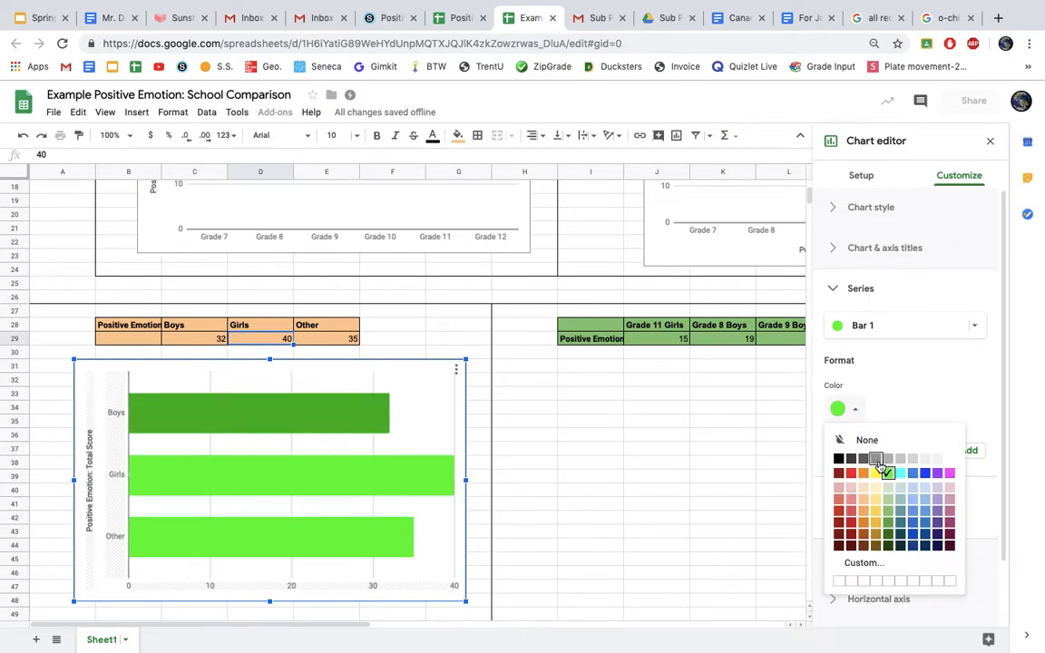
click(839, 460)
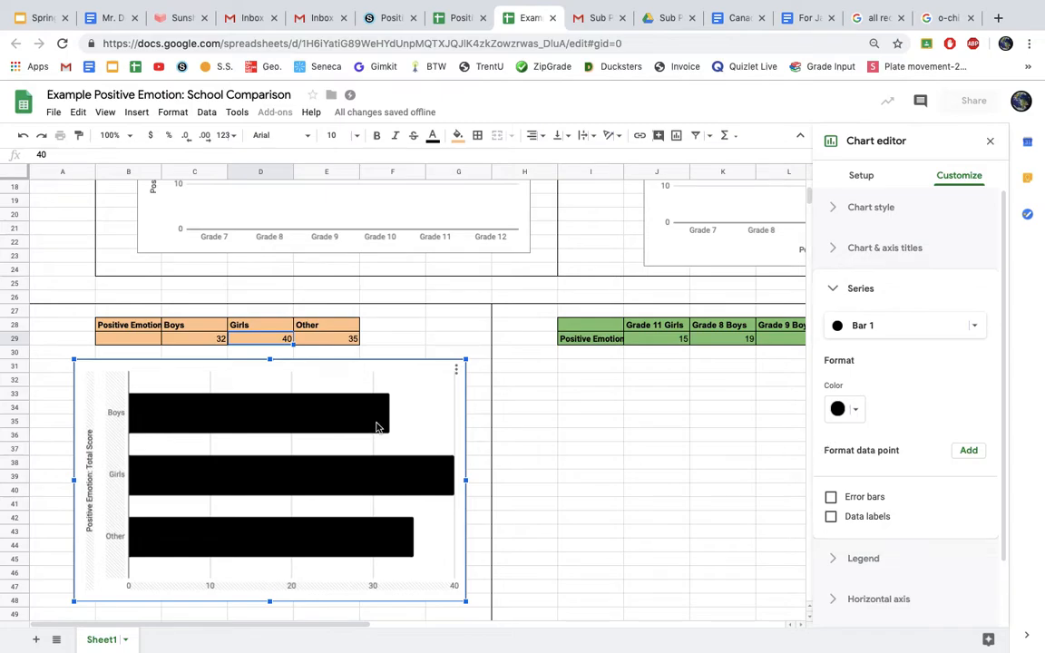
Step: Check which series the bar chart offers for formatting, and close the chart editor beside the green table
click(977, 326)
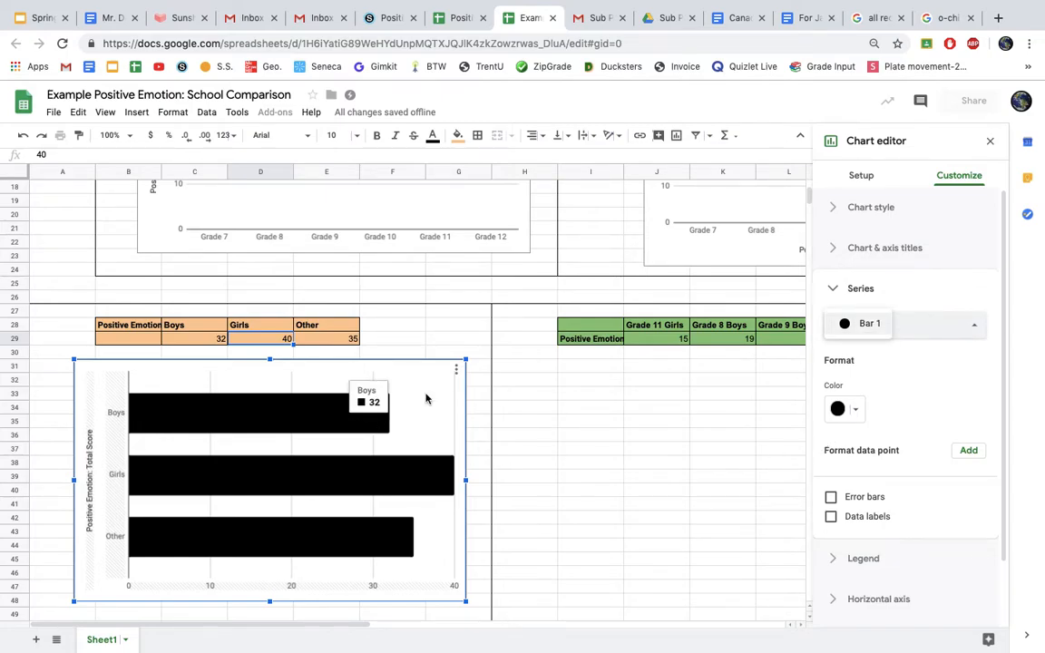
click(333, 425)
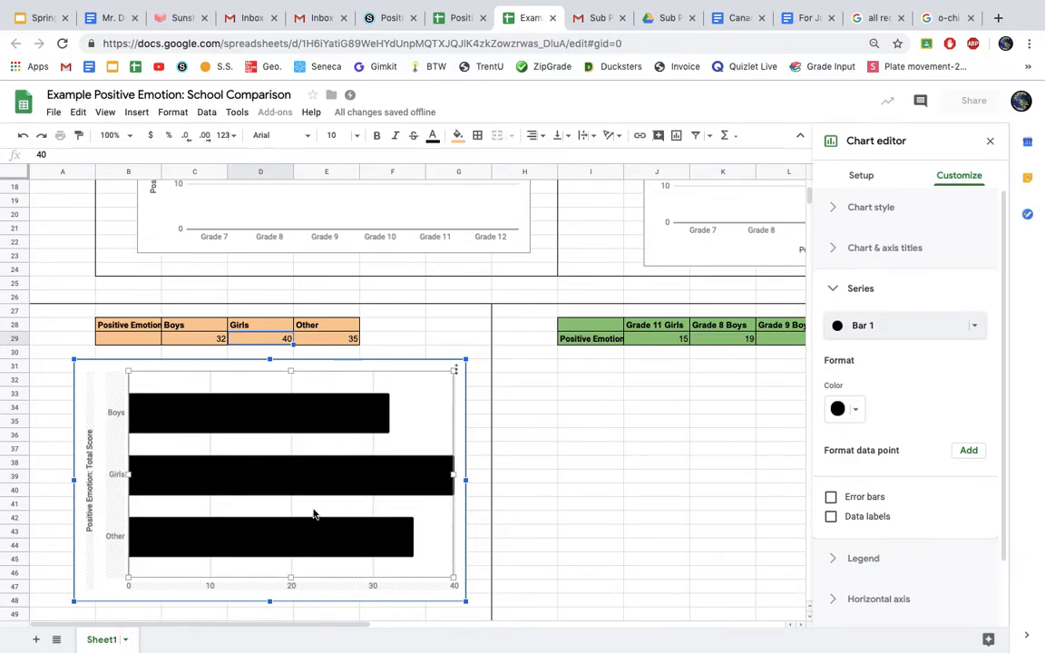
scroll(372, 410, right, 5)
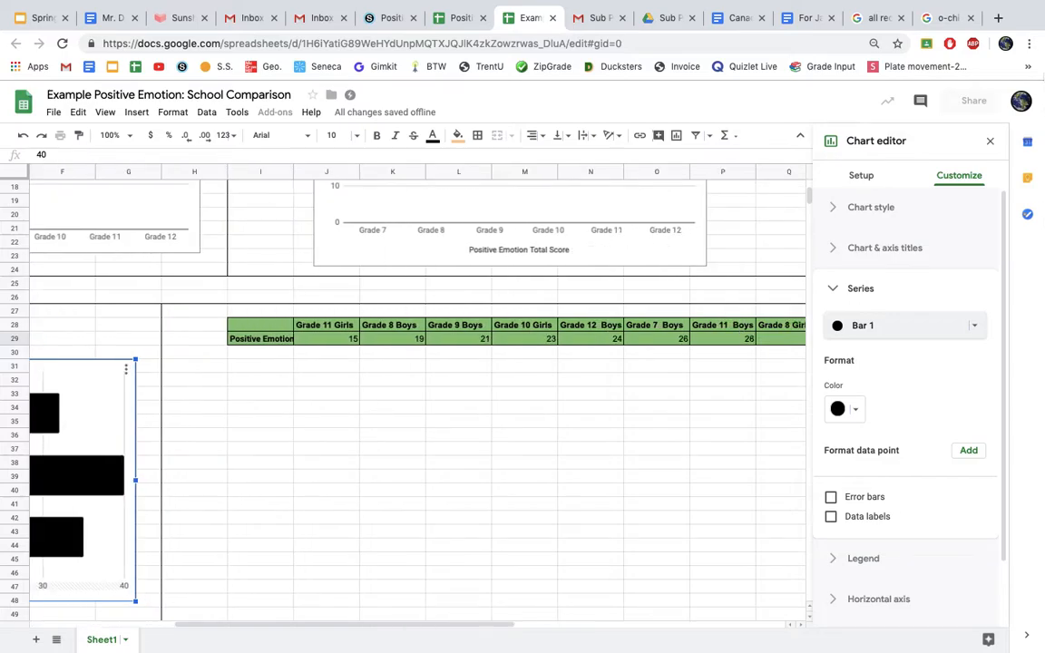
click(990, 145)
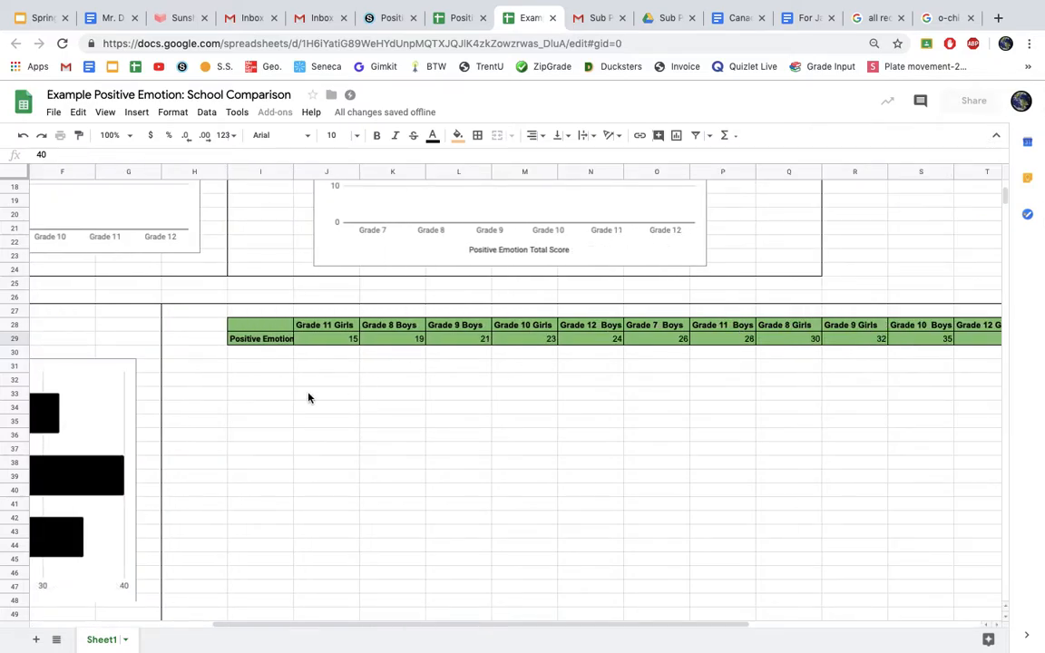
Step: Insert a column chart from the whole green table of grade-and-gender scores, range I28:U29
scroll(308, 396, up, 1)
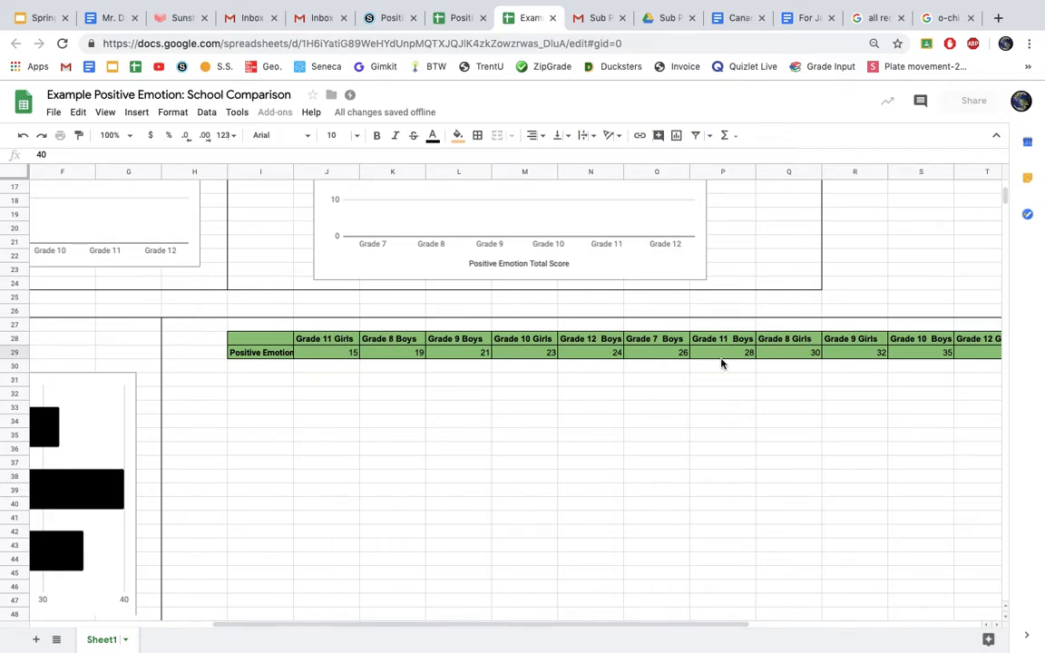
scroll(681, 449, right, 3)
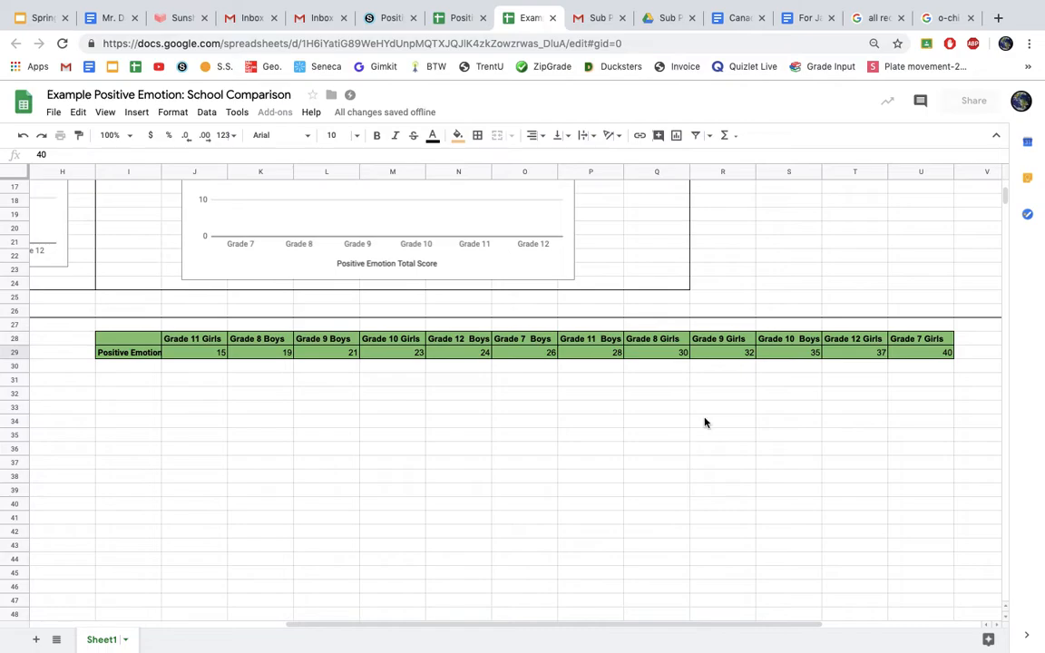
click(212, 353)
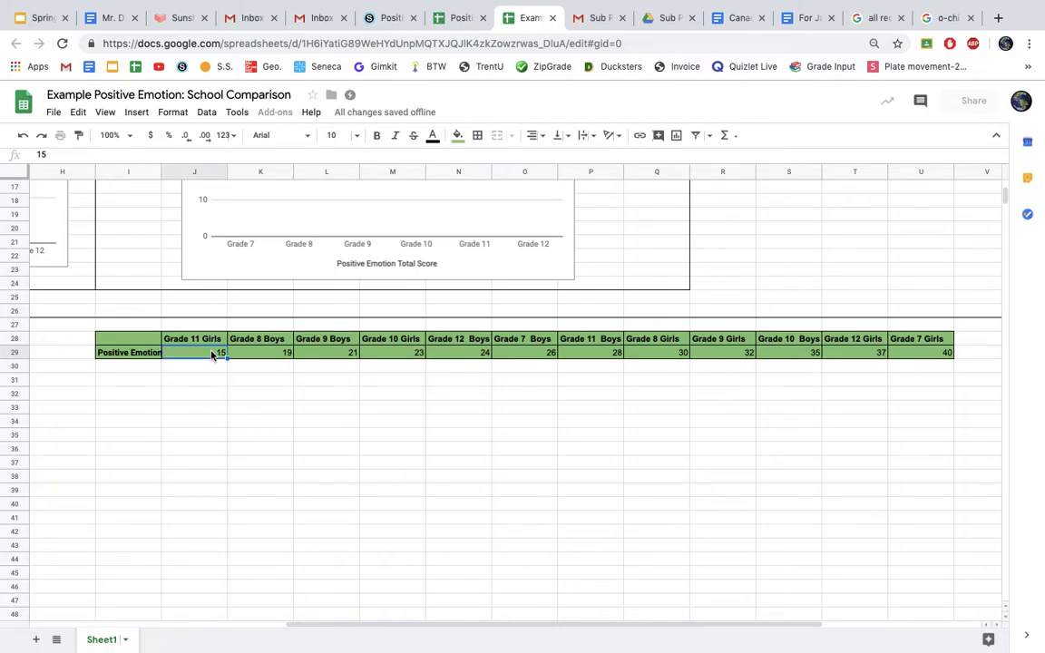
click(905, 354)
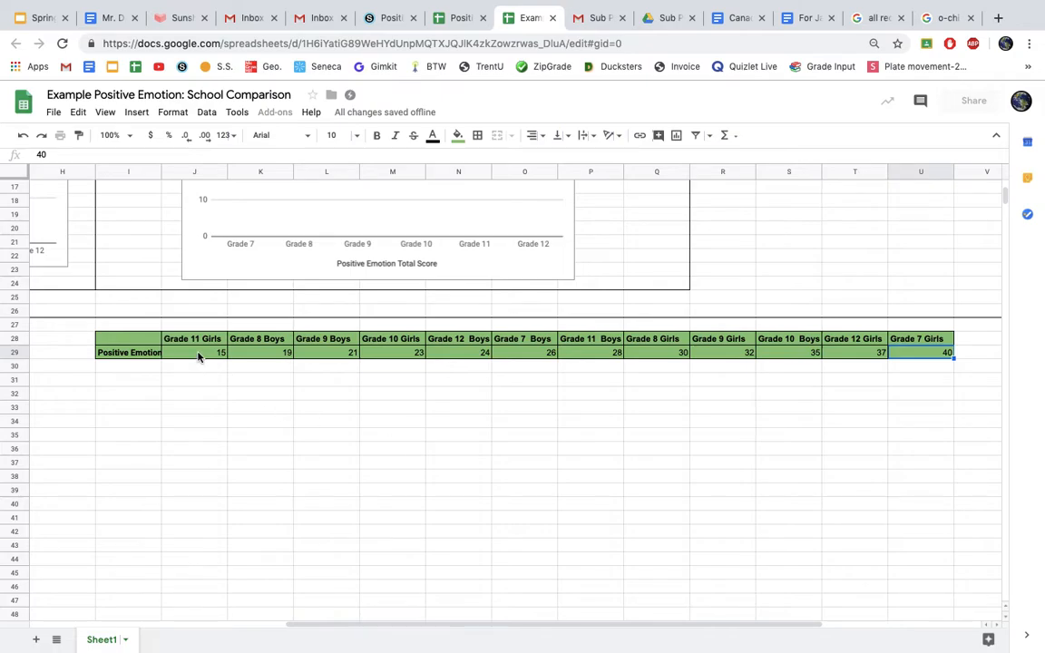
click(143, 344)
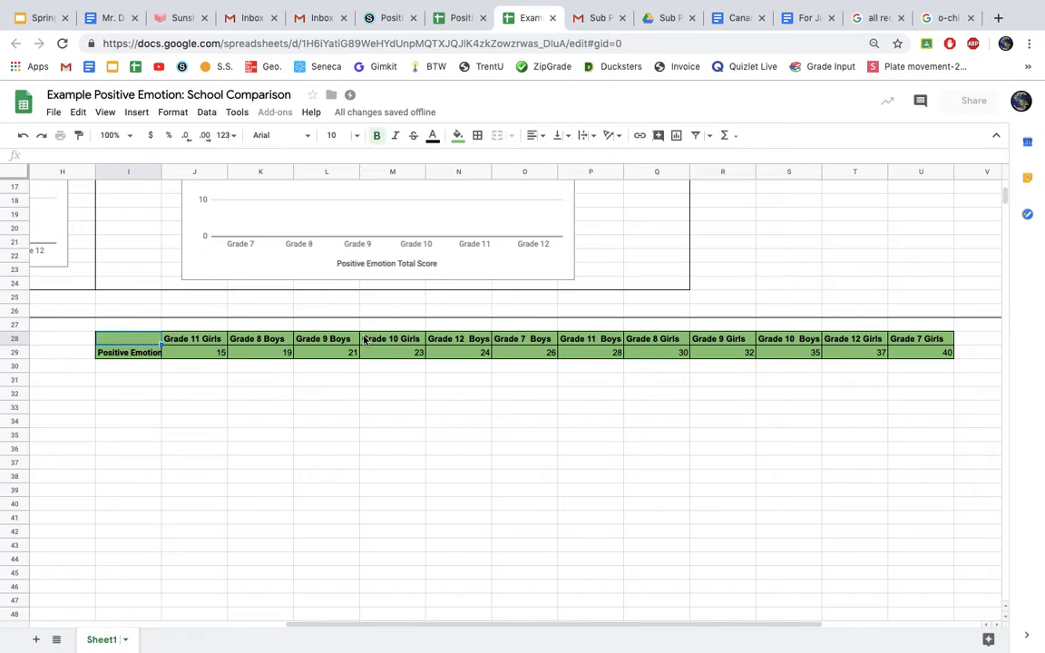
shift+click(897, 356)
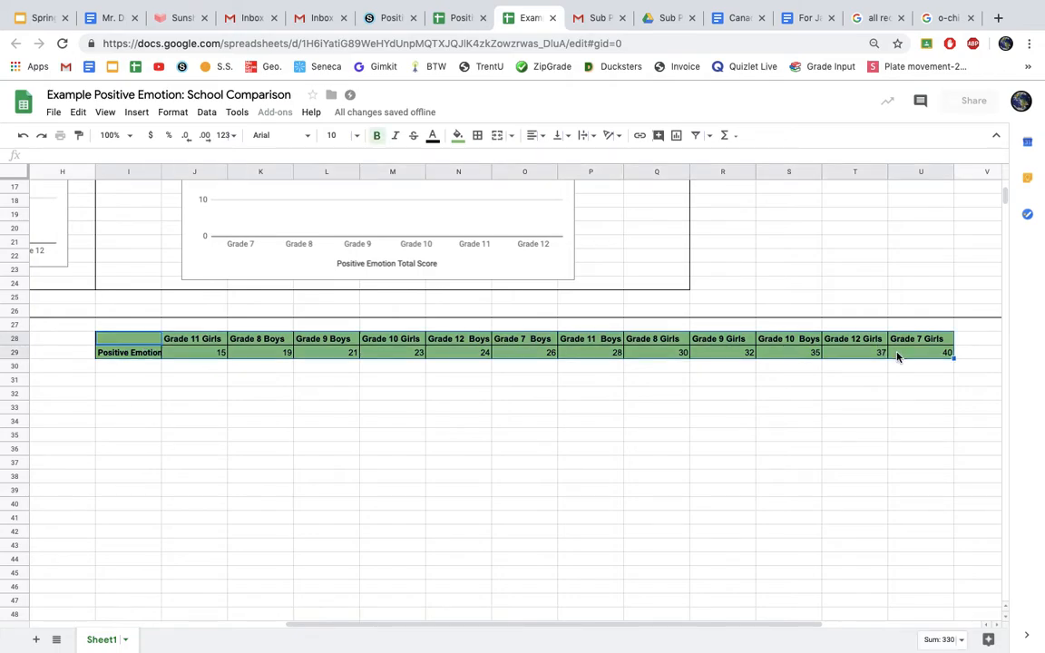
click(138, 113)
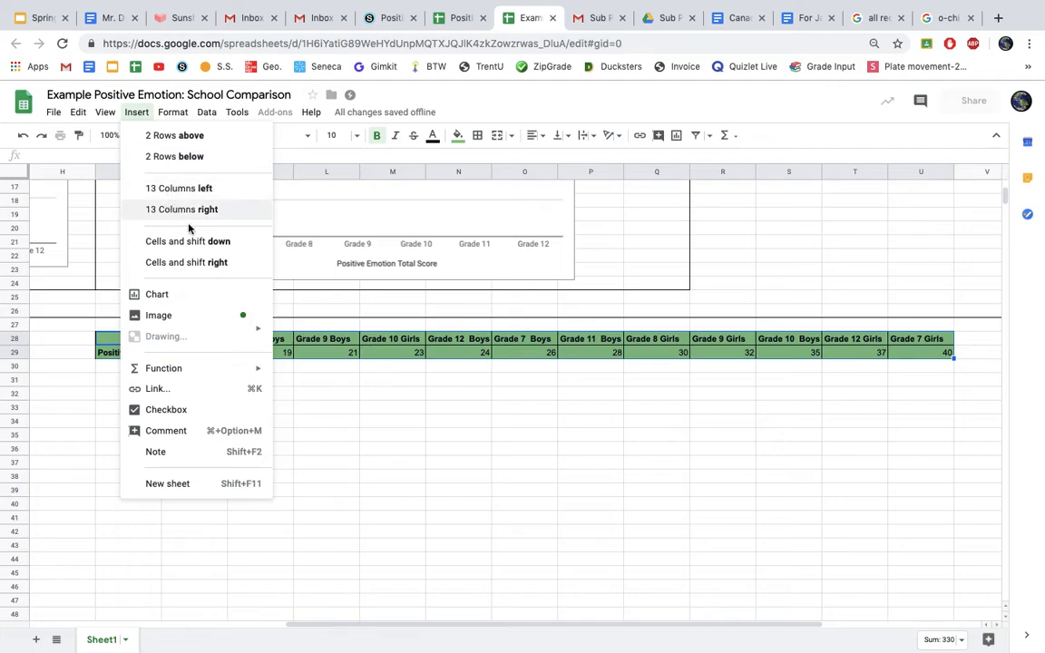
click(189, 294)
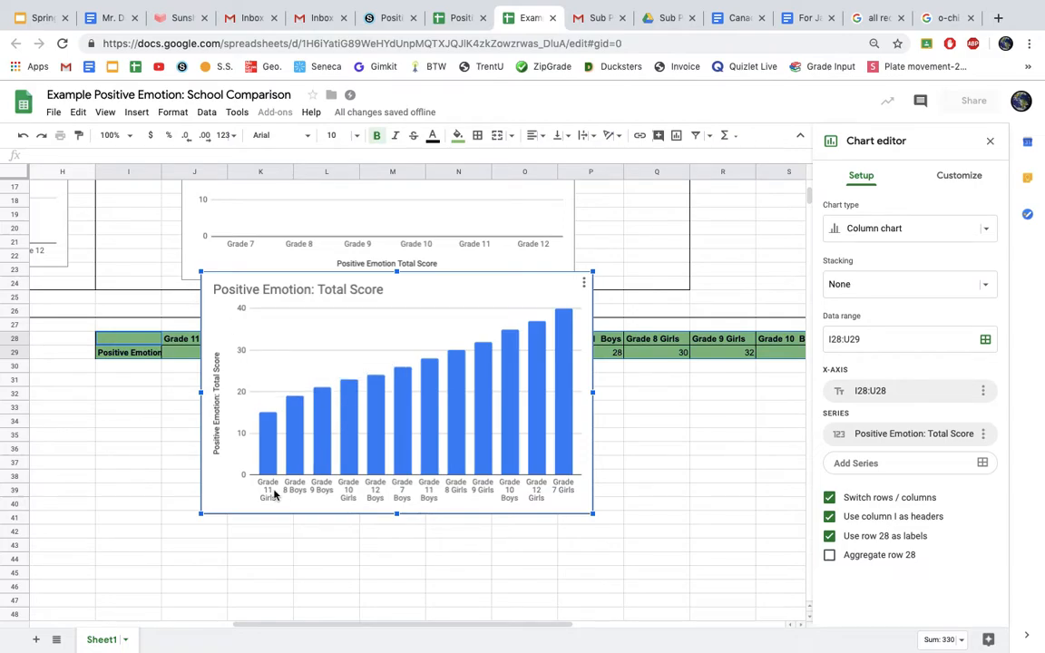
Step: Move the new Positive Emotion: Total Score column chart into the empty area just beneath the green table
mouse_move(260, 468)
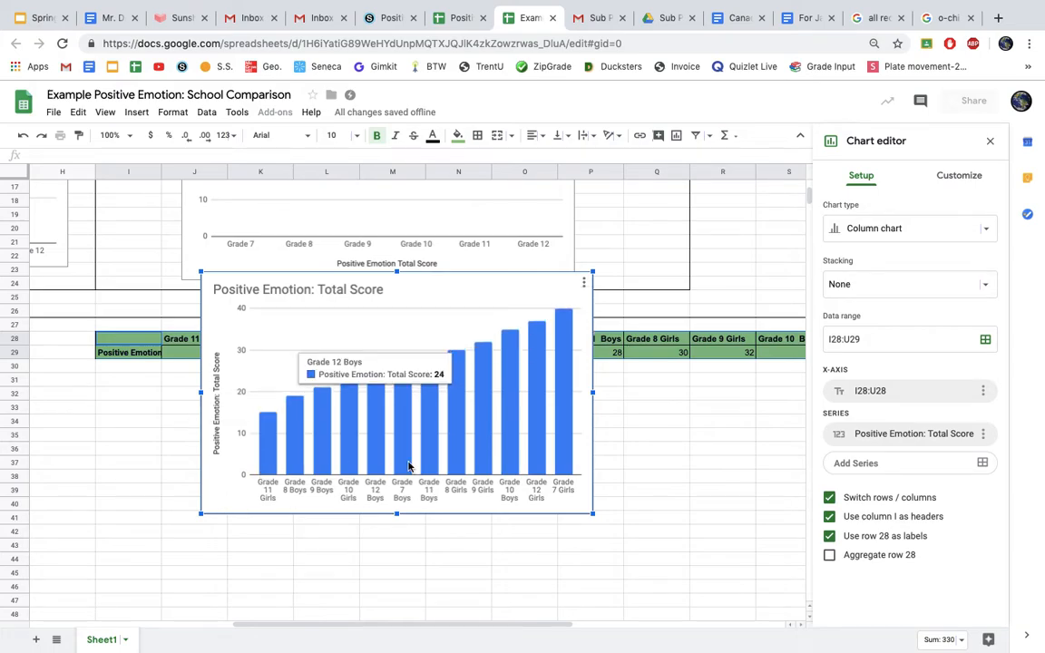
mouse_move(530, 414)
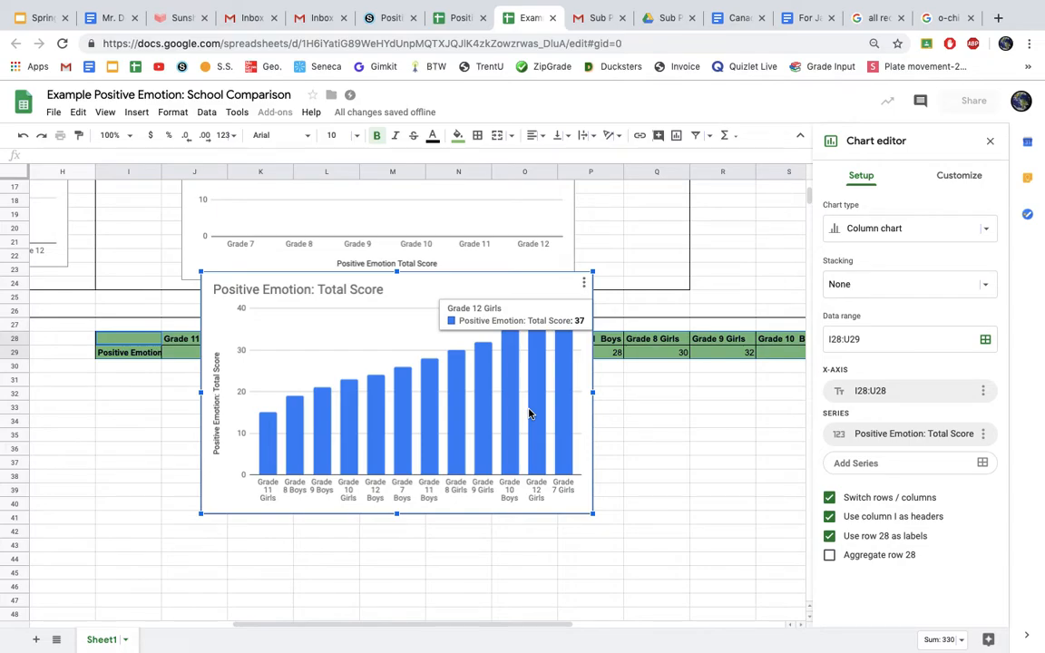
drag(394, 288, 433, 586)
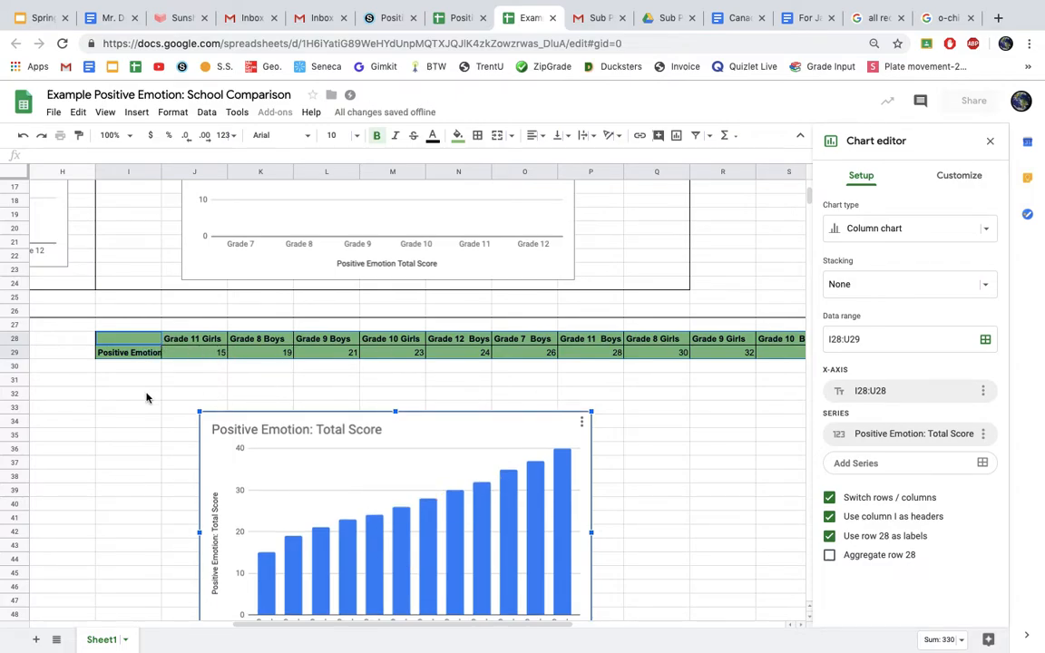
drag(419, 482, 474, 448)
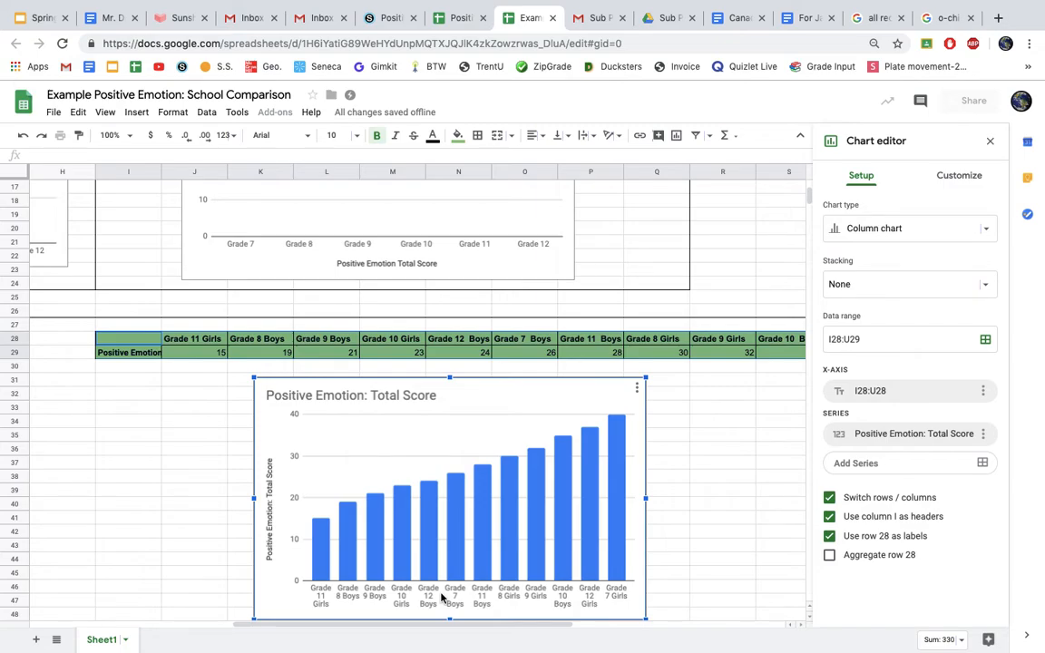
mouse_move(621, 570)
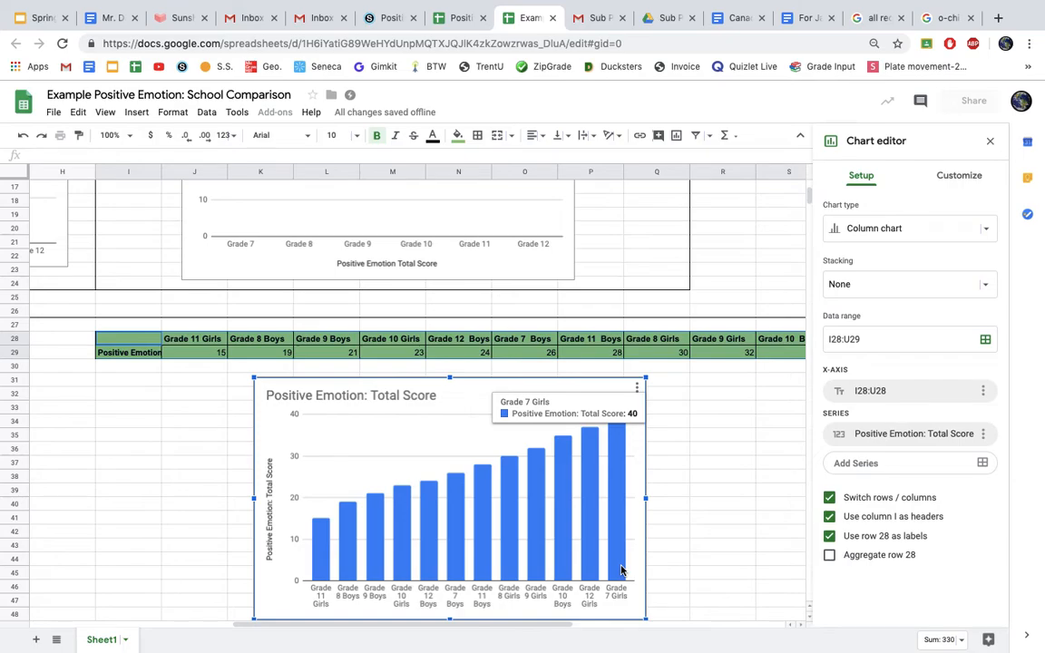
mouse_move(491, 559)
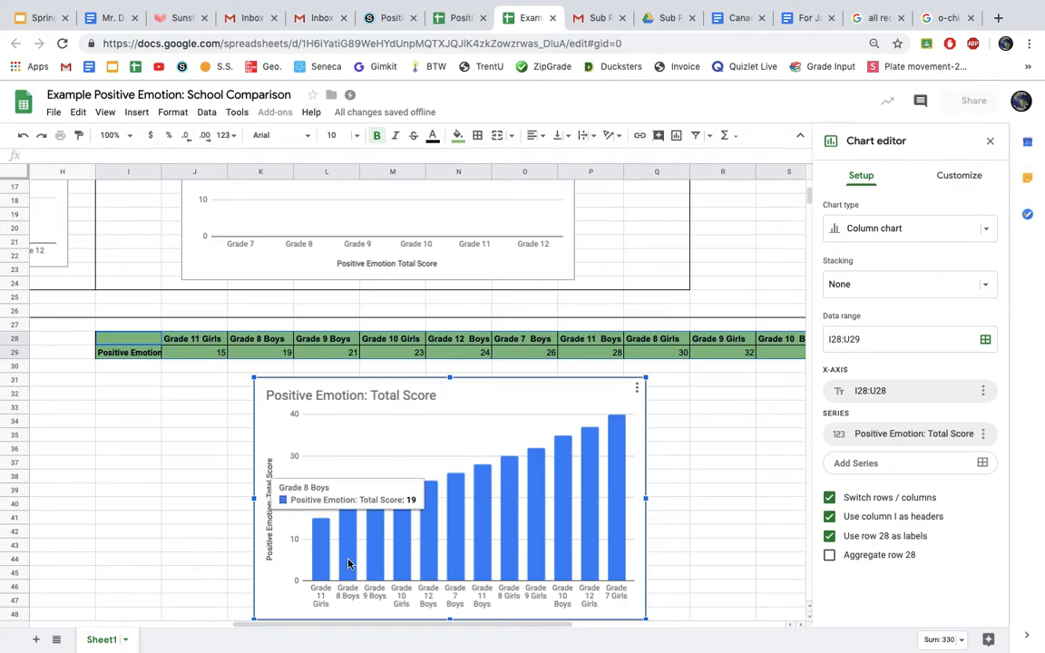
mouse_move(327, 590)
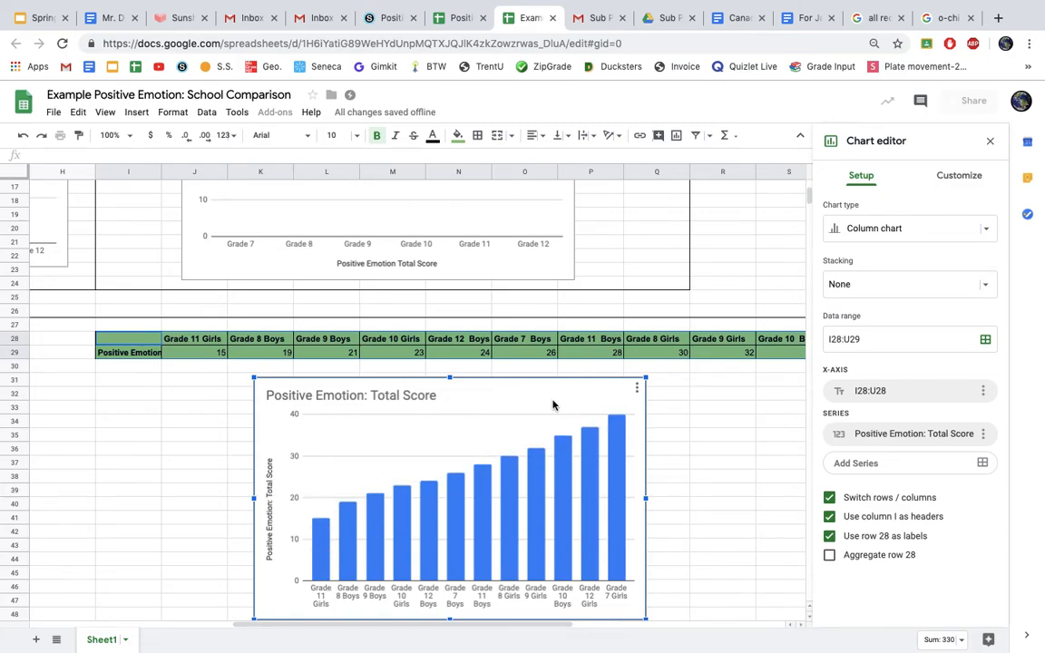
drag(552, 405, 557, 411)
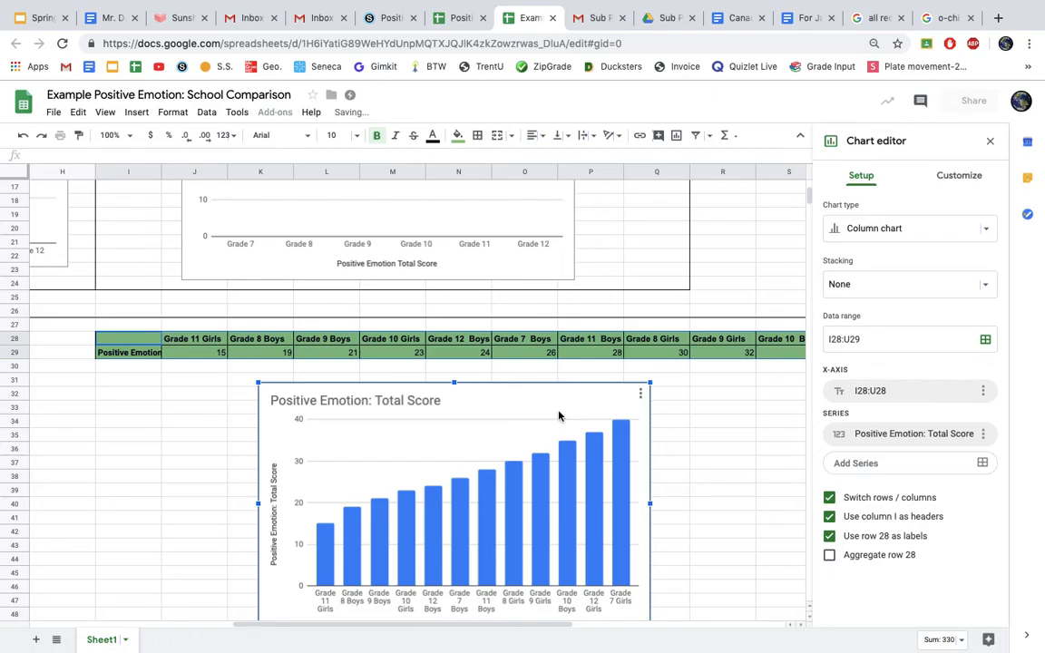
Step: Step through the green table's scores from Grade 11 Girls to Grade 8 Girls to review their order
click(221, 354)
key(Right)
key(Right)
key(Right)
key(Right)
key(Right)
key(Right)
key(Right)
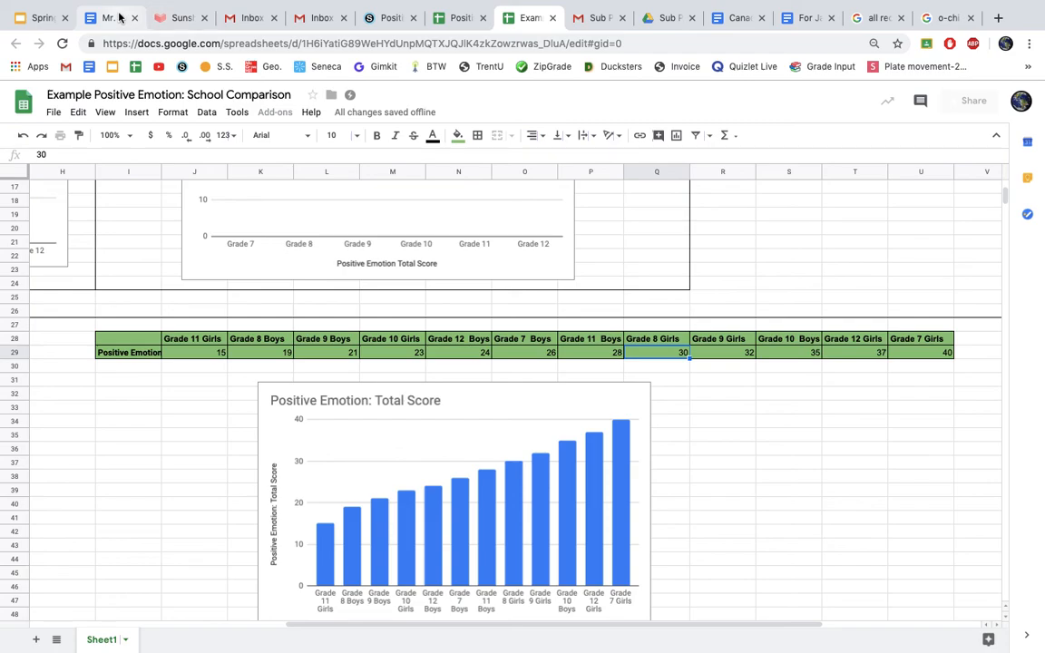
Step: Switch to the Google Docs survey report on whether Fuhsing bilingual students are happy and view its beginning
click(119, 17)
scroll(377, 282, up, 10)
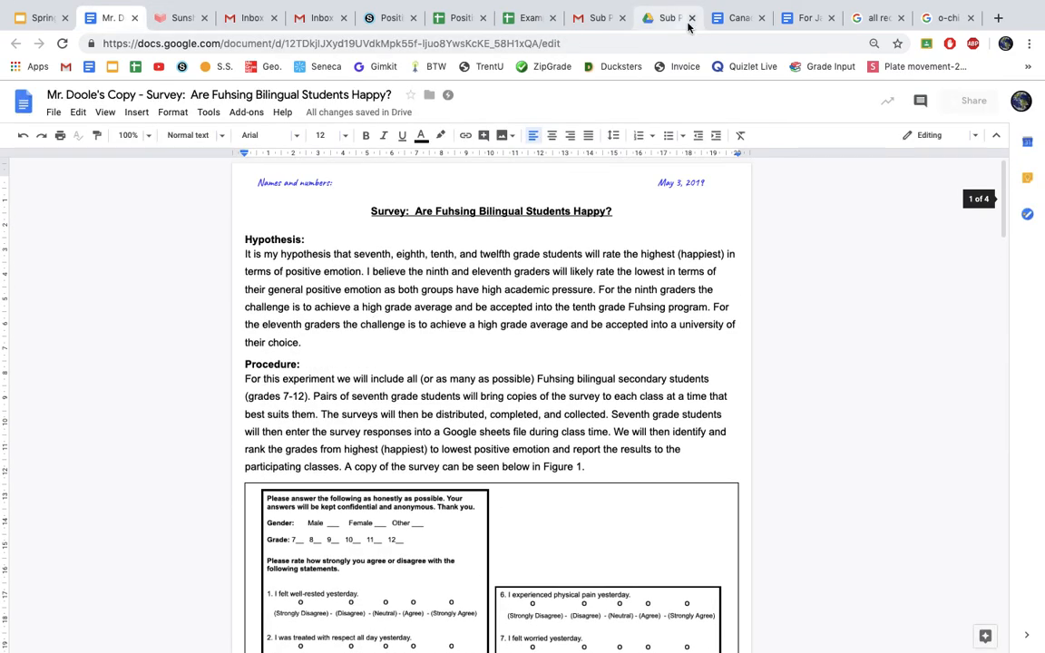
mouse_move(659, 12)
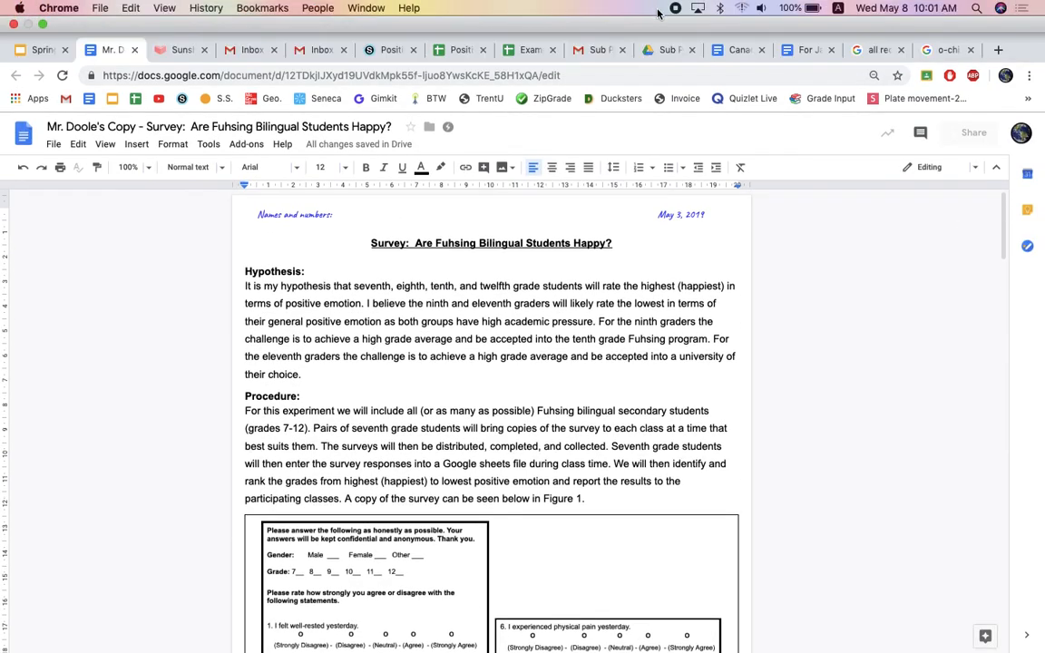